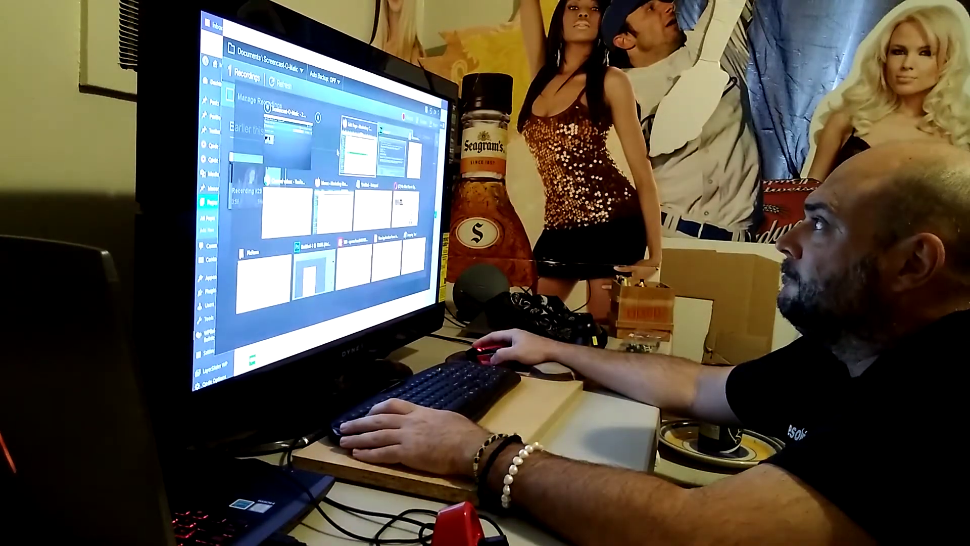
- Choose the recorded video file for upload from the YouTube Studio channel's video list
click(366, 147)
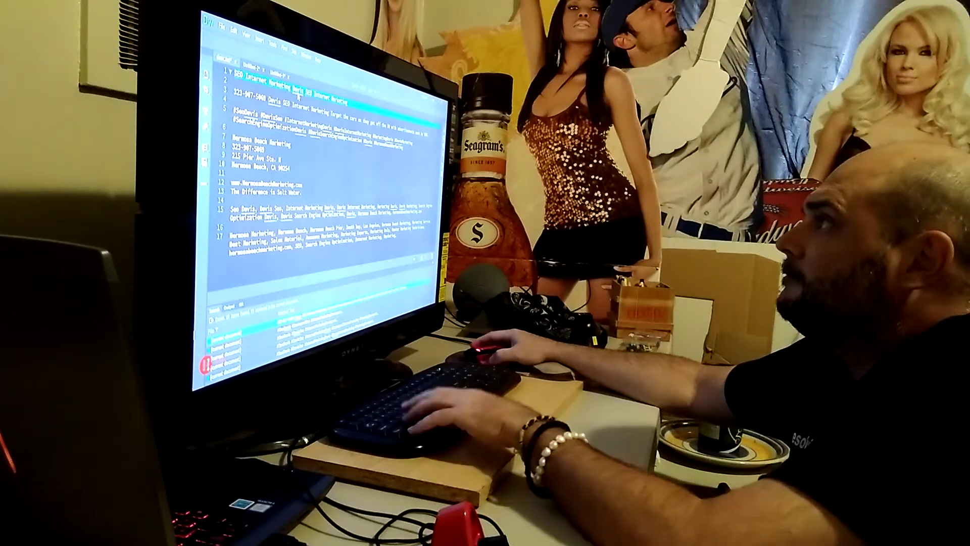
key(alt+Tab)
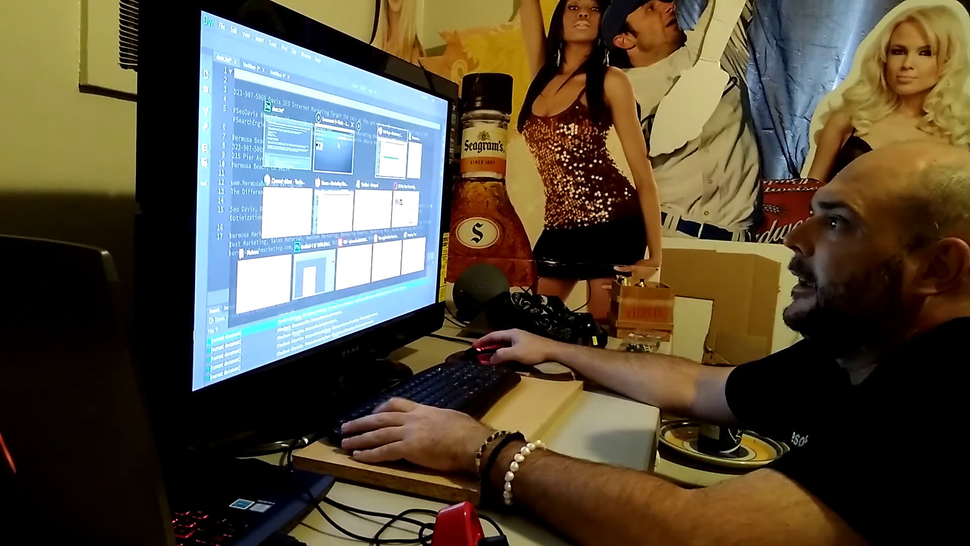
click(332, 148)
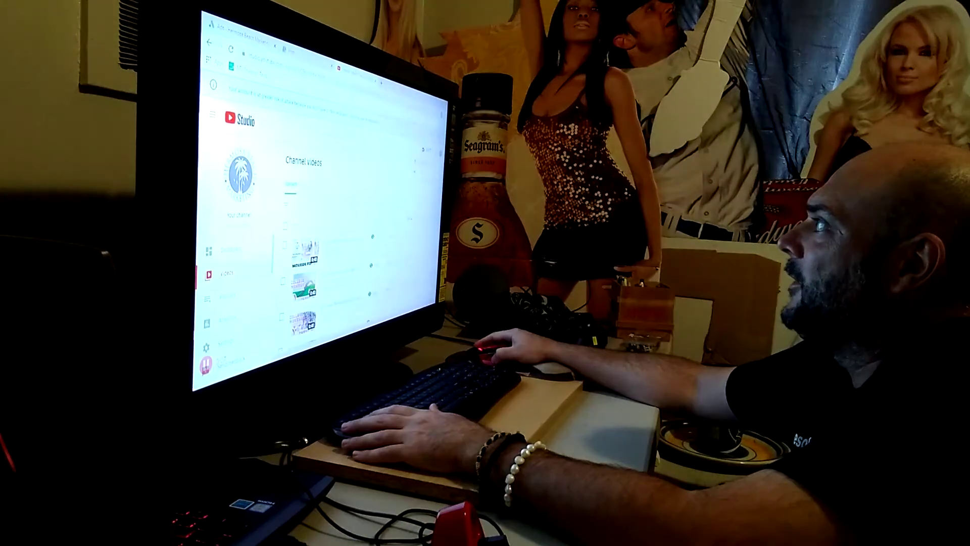
click(428, 149)
click(353, 267)
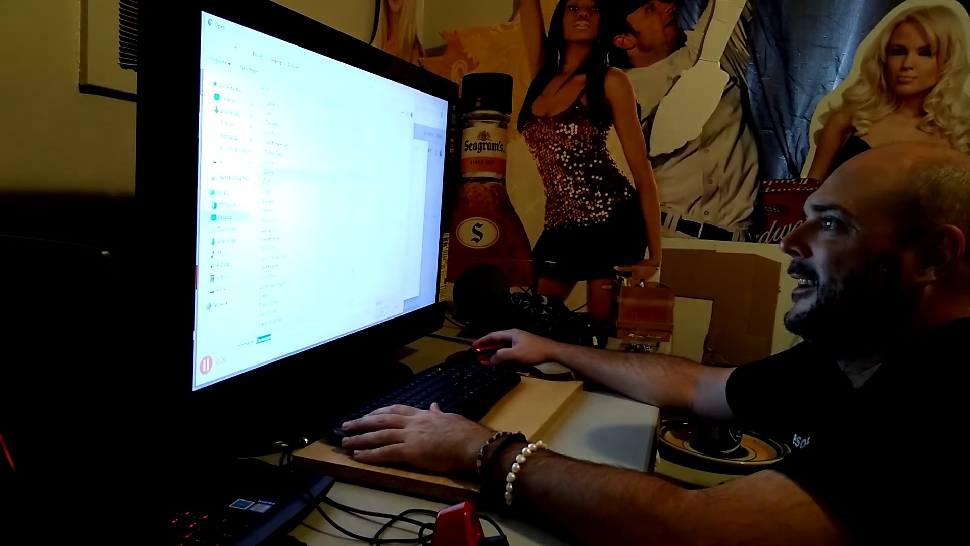
click(307, 326)
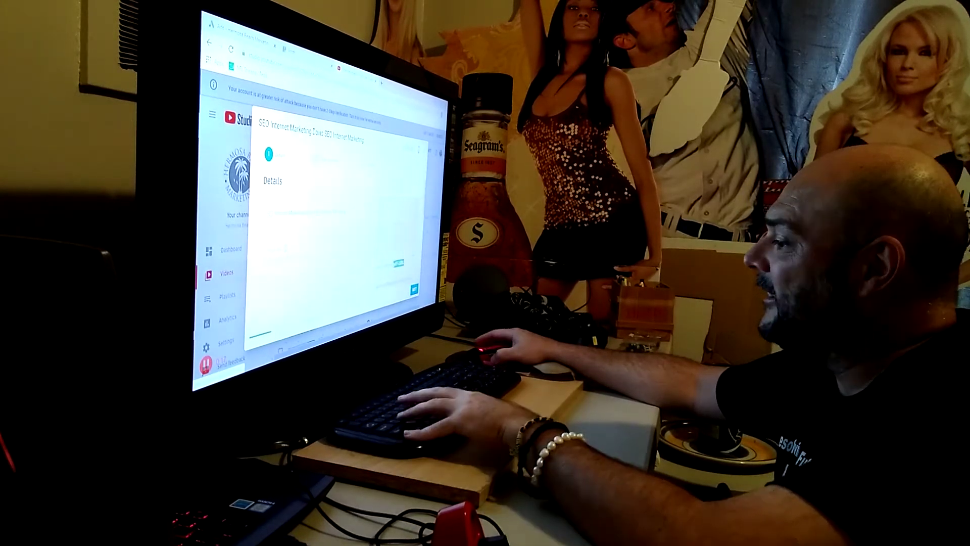
key(alt+Tab)
- In the WordPress page editor, dismiss the block settings, keep the video block, and use the standard editor
key(Tab)
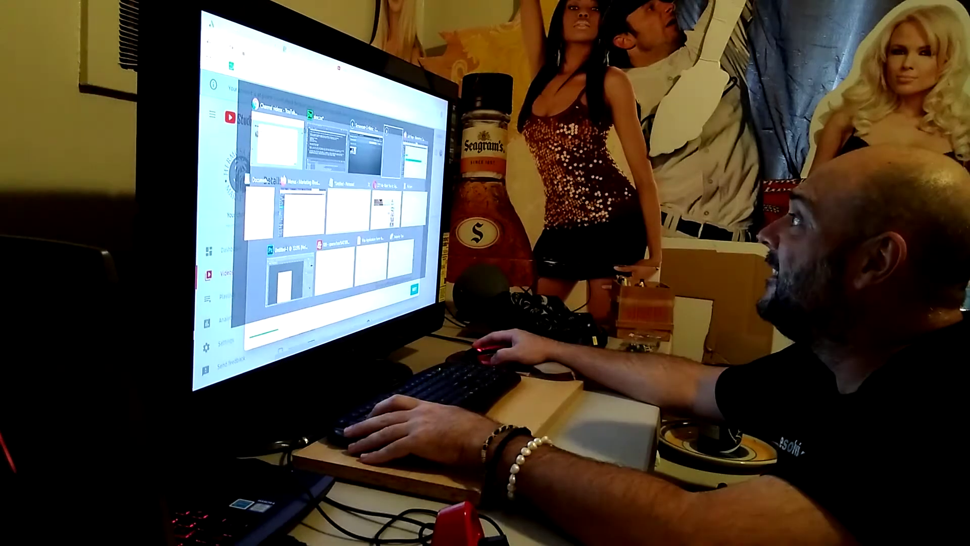
key(alt)
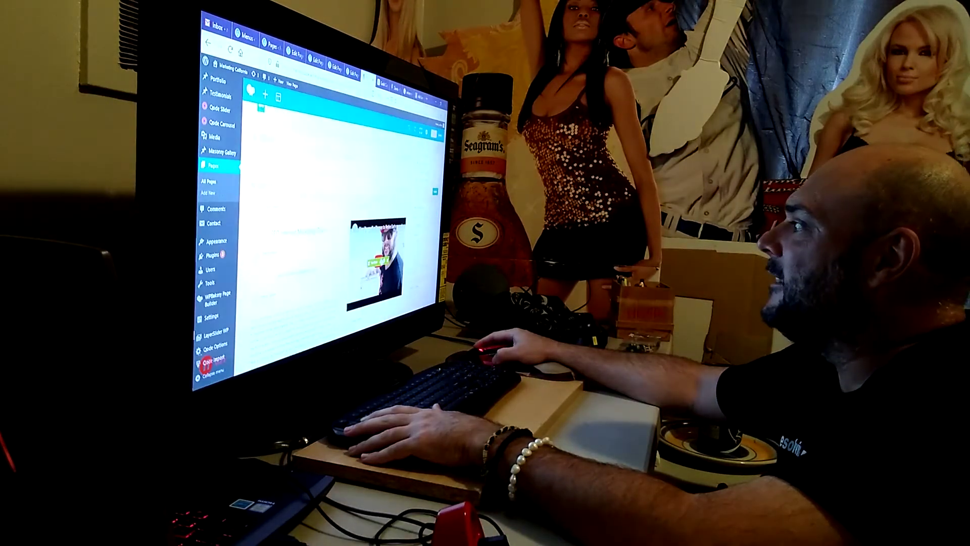
scroll(341, 228, up, 3)
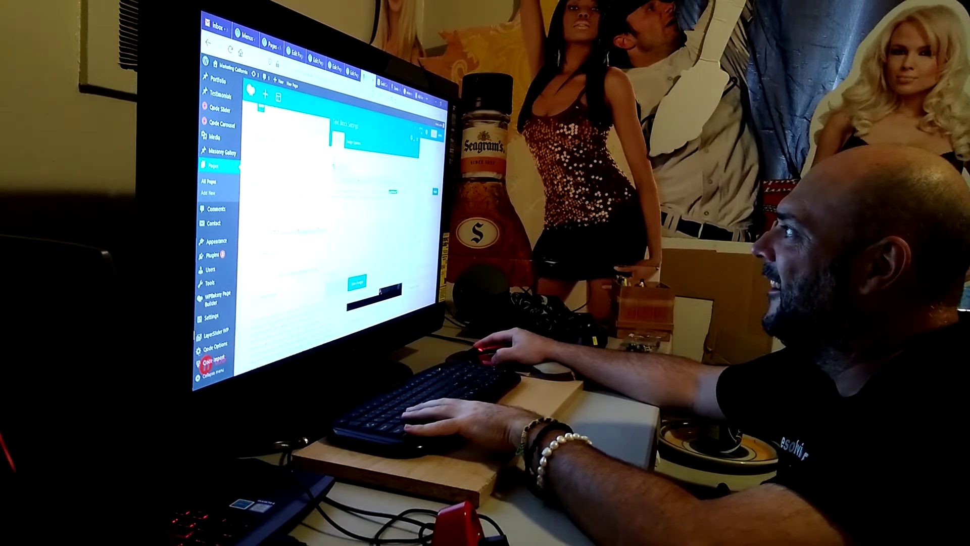
click(356, 283)
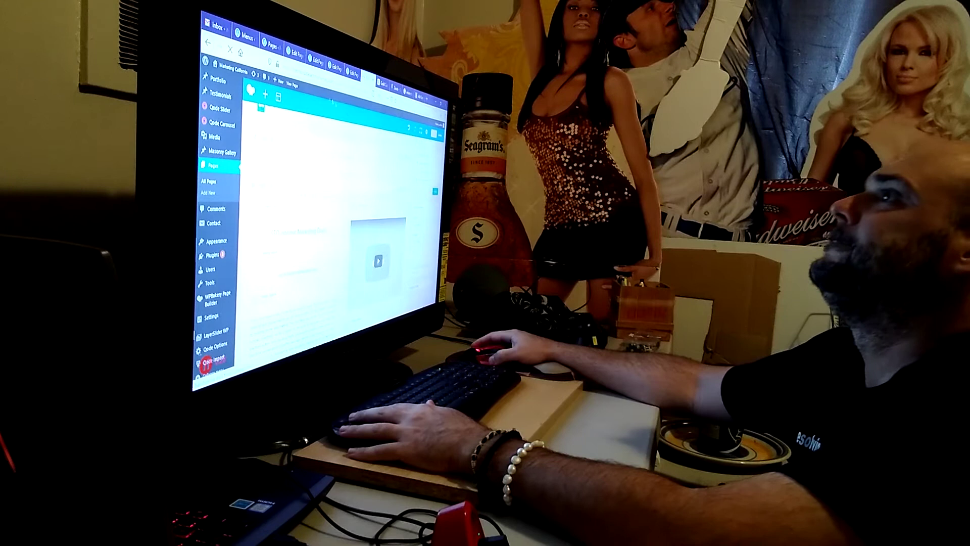
click(436, 131)
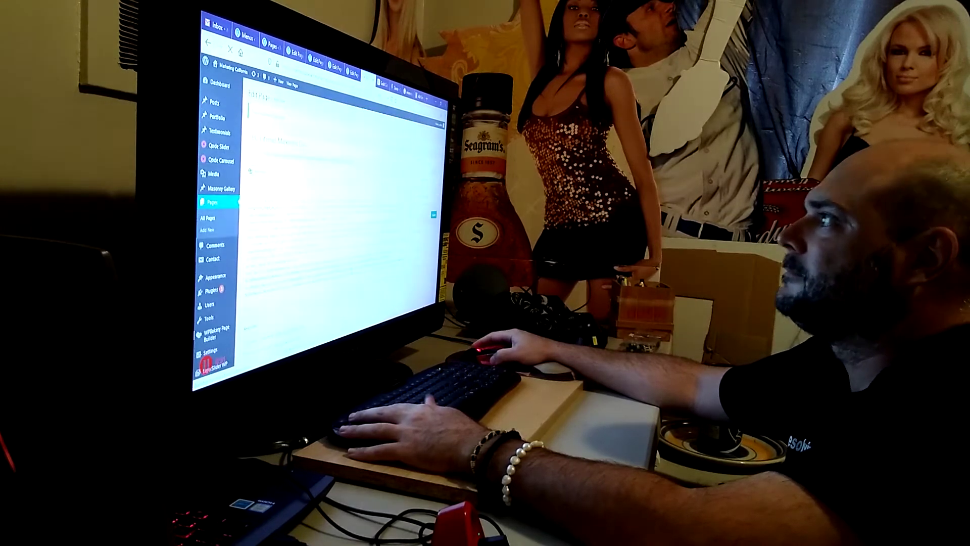
- Go to the site's Appearance > Menus screen and bring up the browser tab overview
click(215, 276)
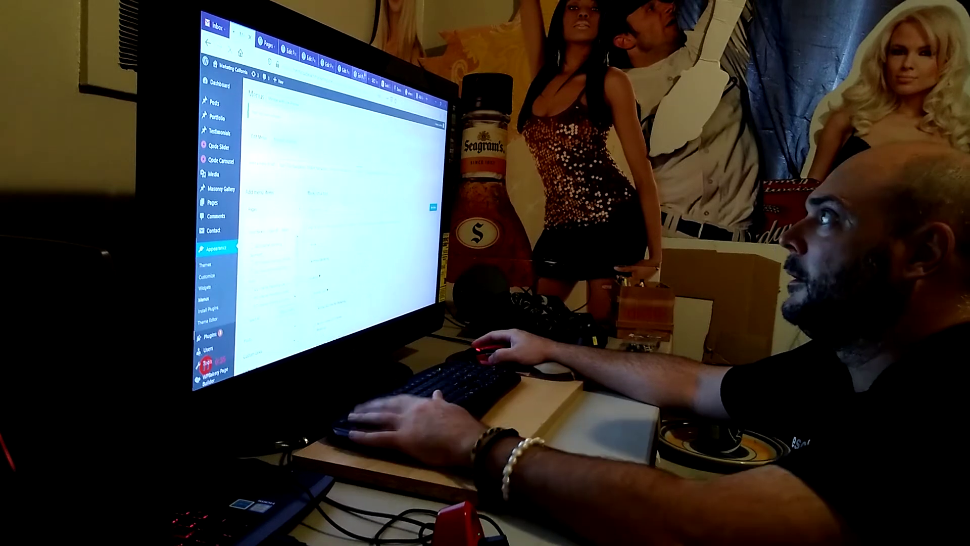
click(243, 27)
key(ctrl+shift+Tab)
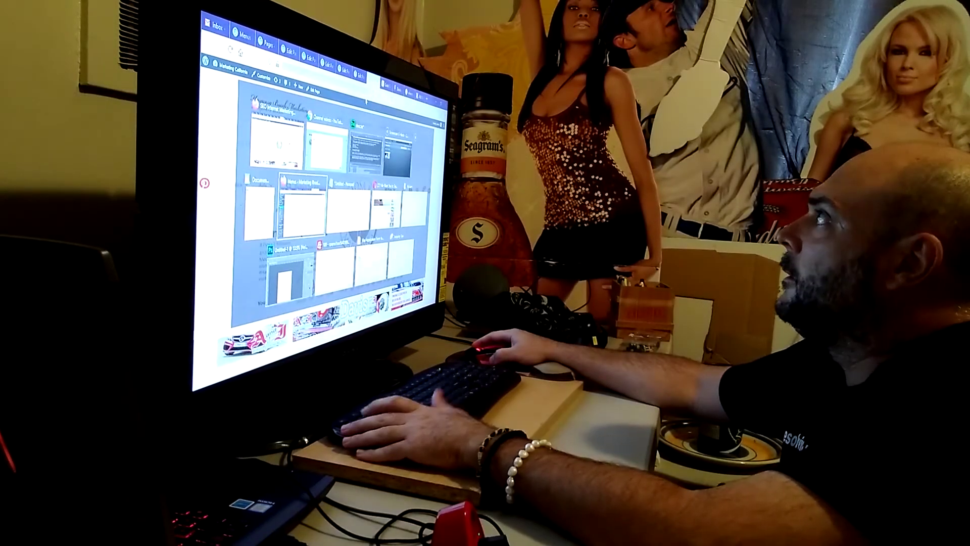
- Check the Twitter home feed, then add a new line near the top of the Dreamweaver notes
click(304, 205)
key(ctrl+Tab)
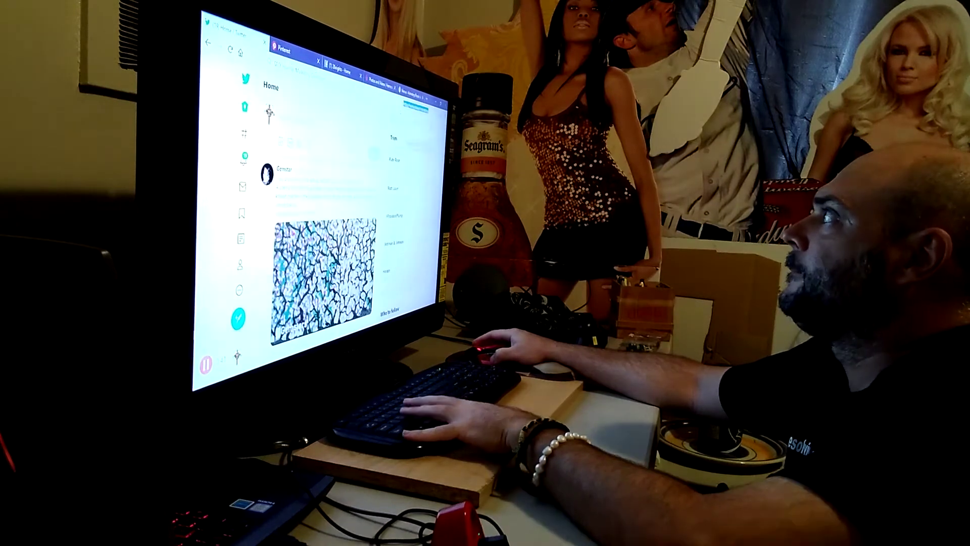
key(alt+Tab)
key(Return)
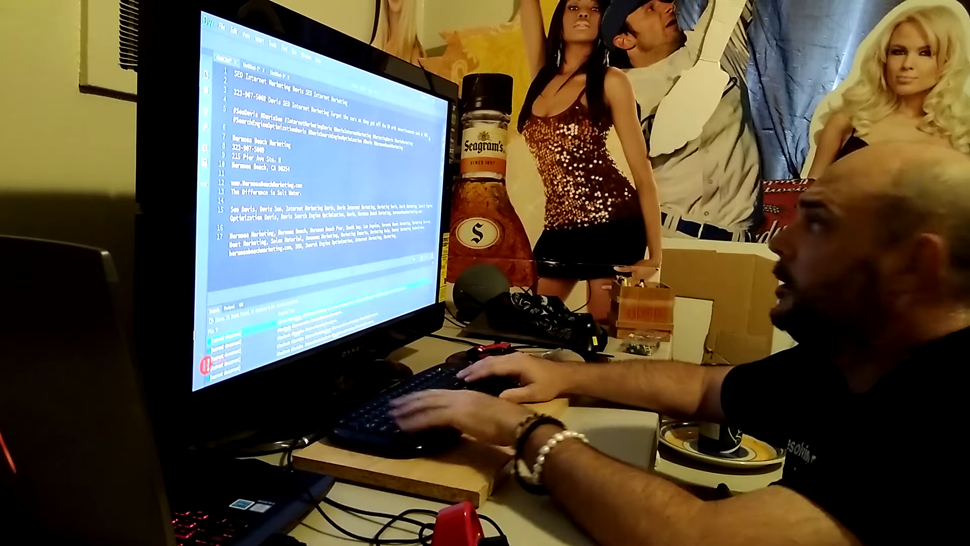
key(Return)
- Search Twitter for the notes' title line, SEO Internet Marketing Davis, then return to WordPress admin
key(alt+Tab)
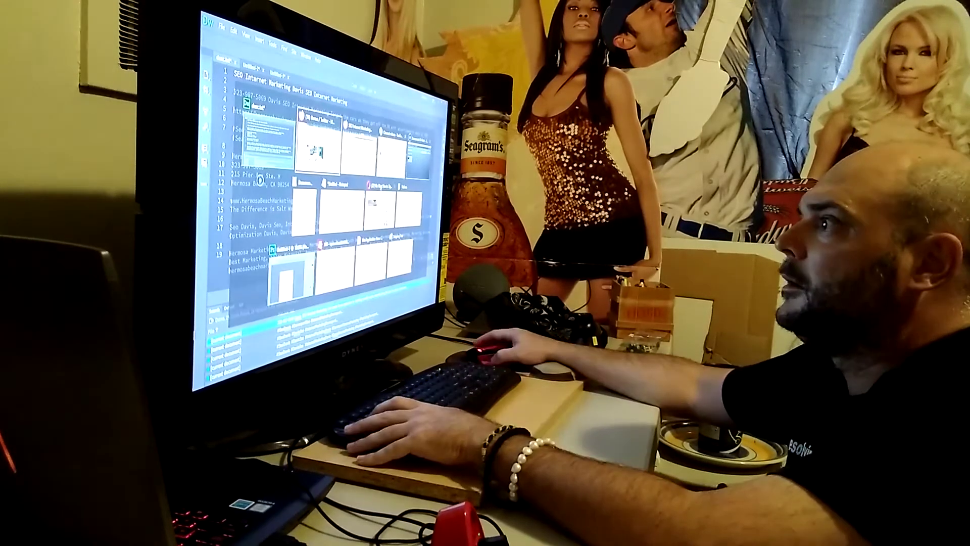
key(alt+Tab)
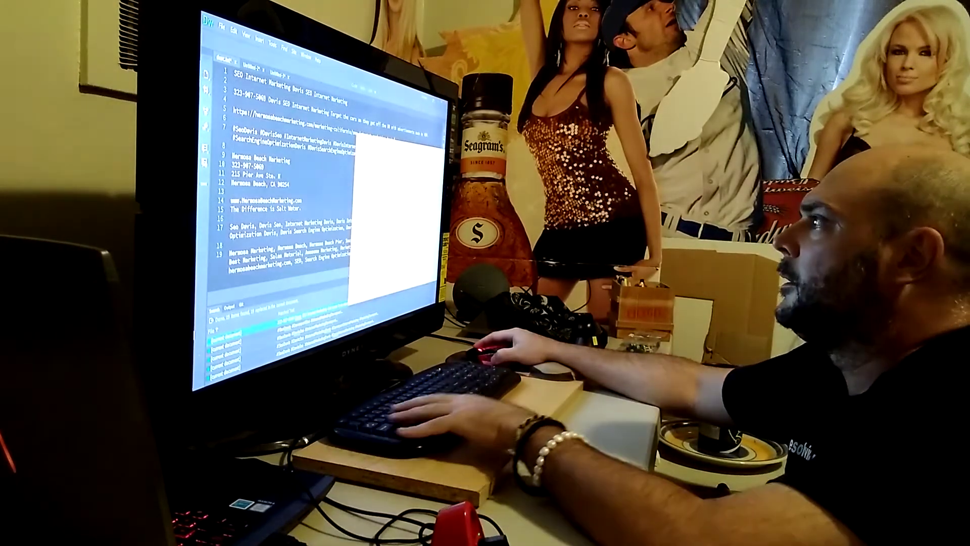
key(alt+Tab)
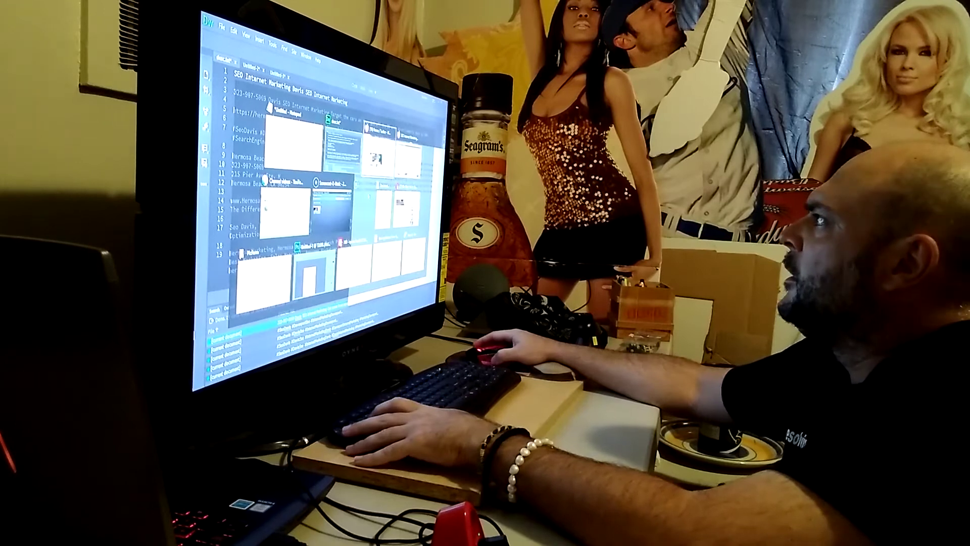
key(alt+Tab)
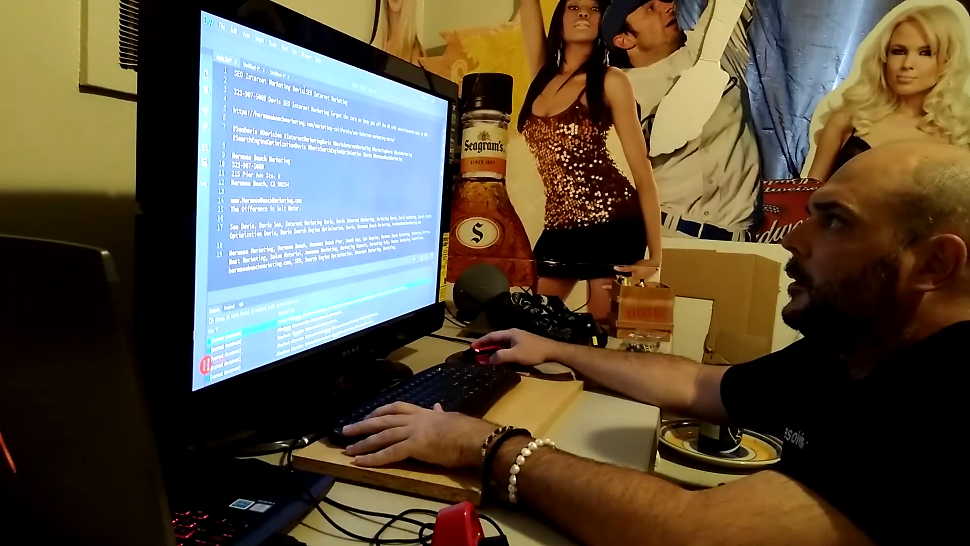
key(alt+Tab)
key(alt+Tab)
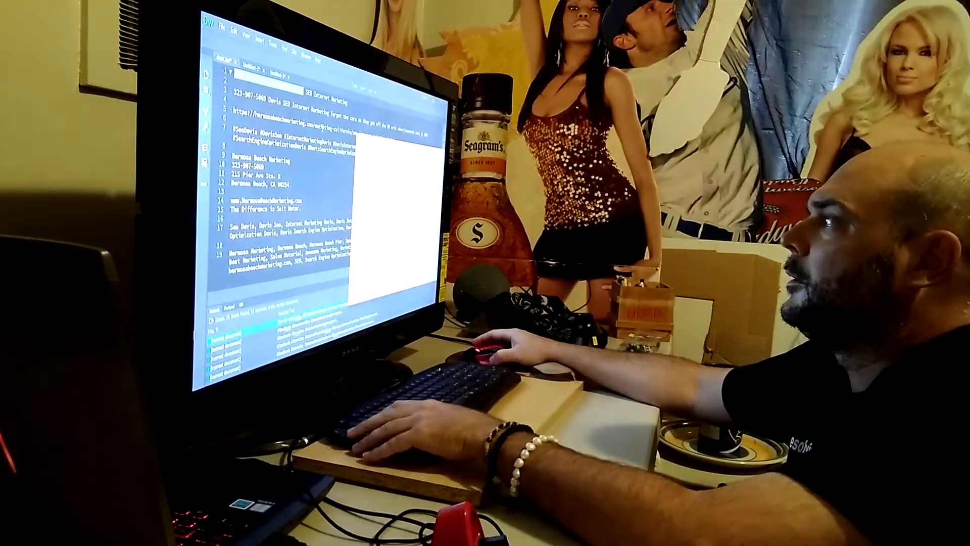
key(alt+Tab)
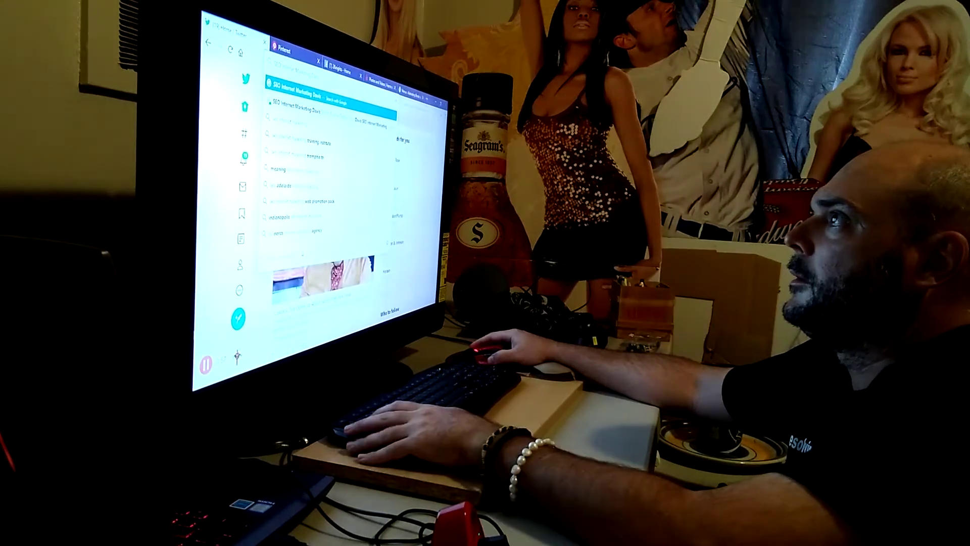
key(Escape)
key(alt+Tab)
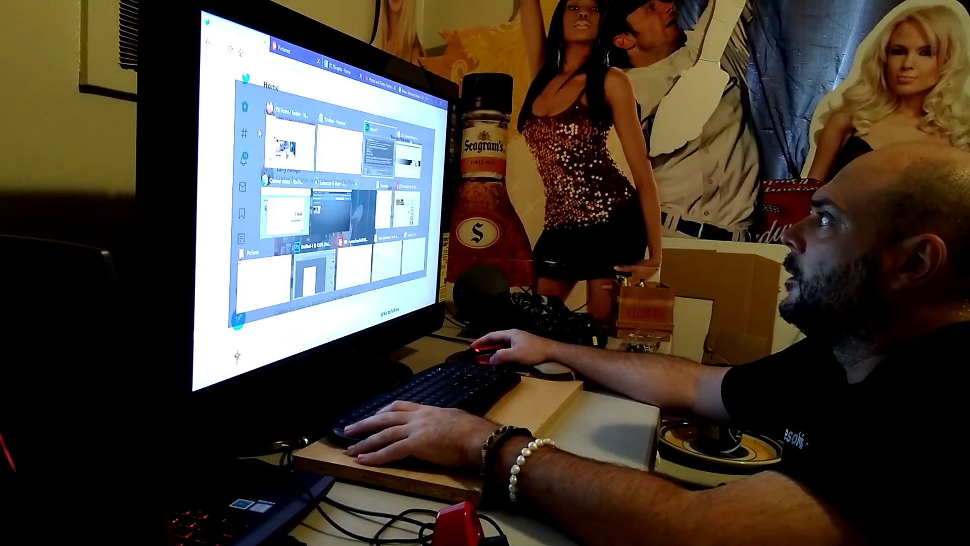
key(alt+Tab)
key(ctrl+Tab)
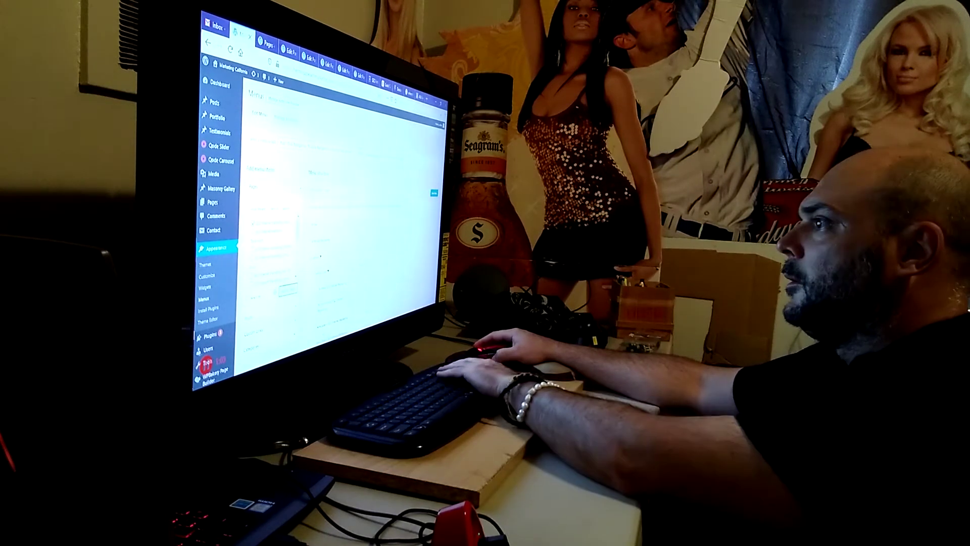
scroll(341, 228, down, 4)
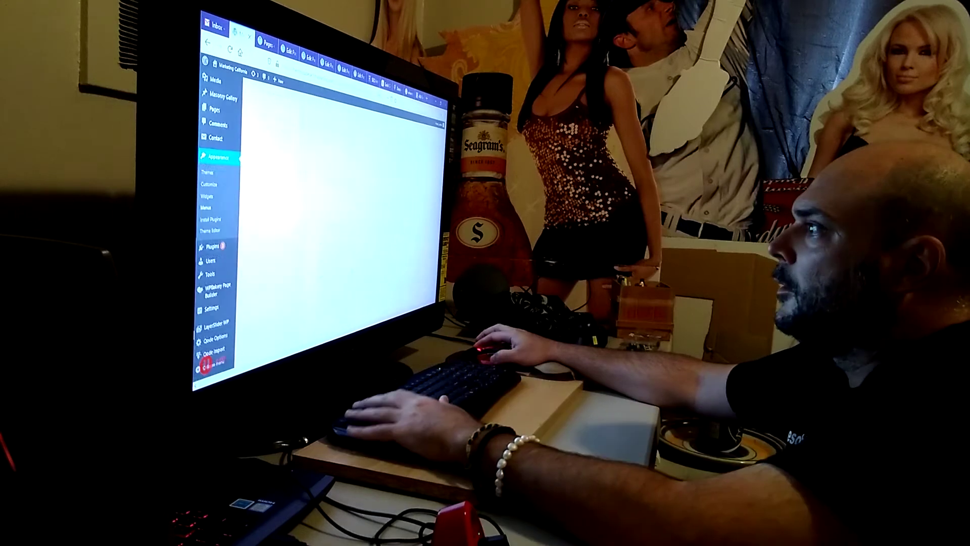
scroll(341, 190, up, 2)
scroll(341, 189, up, 3)
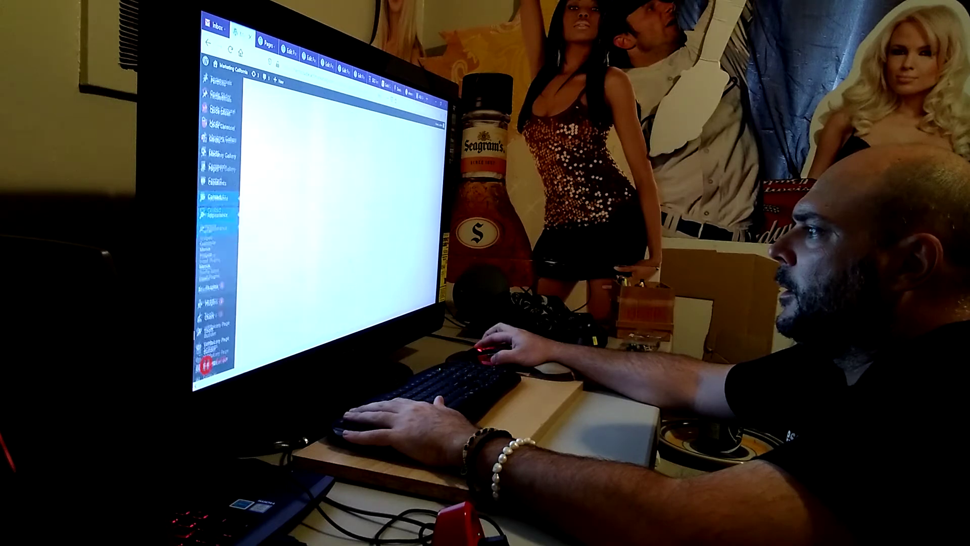
scroll(341, 190, down, 3)
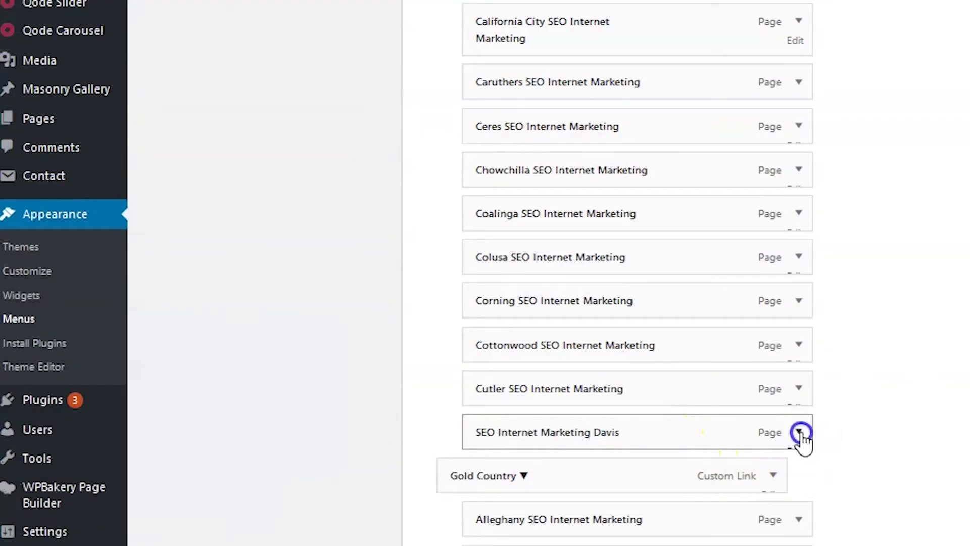
- Copy the Davis video description, lines 3–15 of desc.txt, for the YouTube details form
click(801, 431)
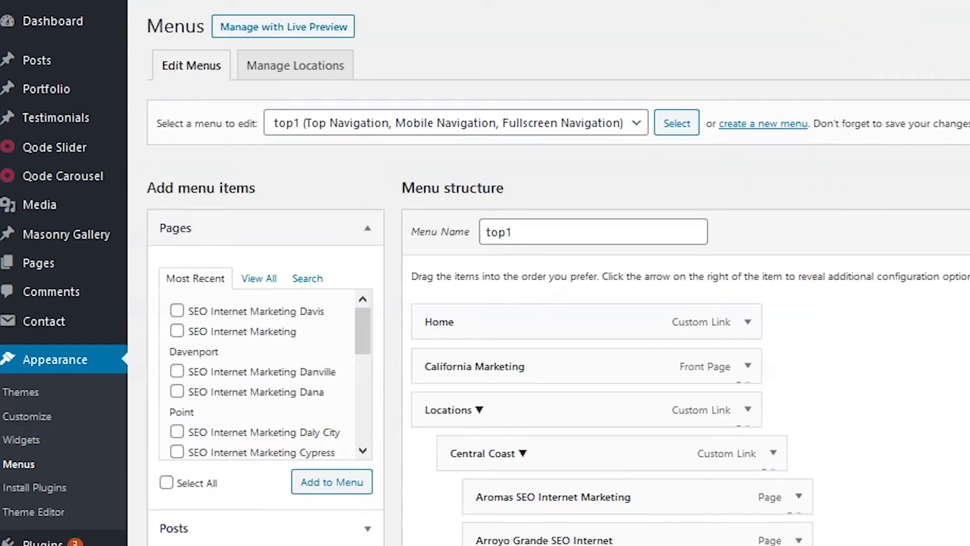
key(alt+Tab)
key(alt+Tab)
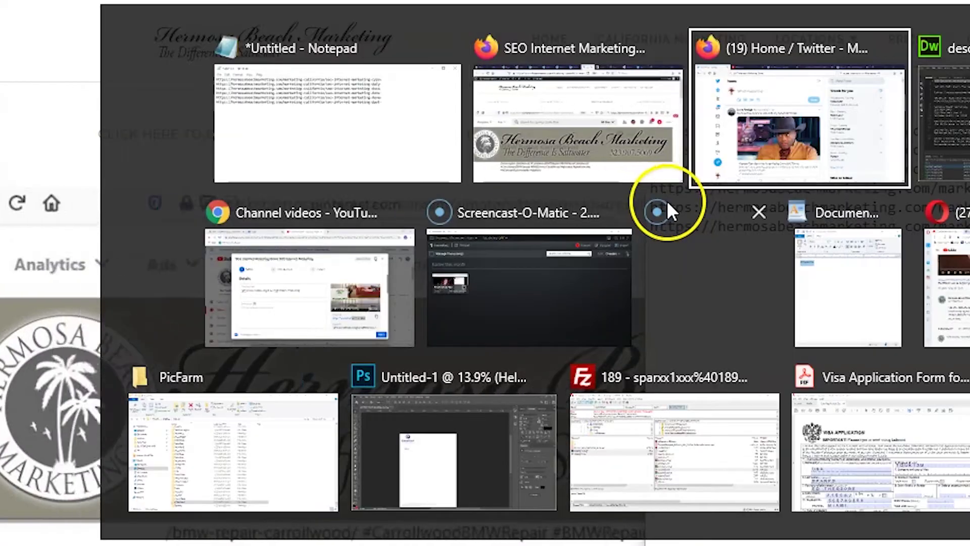
key(alt+Tab)
key(alt+Tab)
key(alt+Tab)
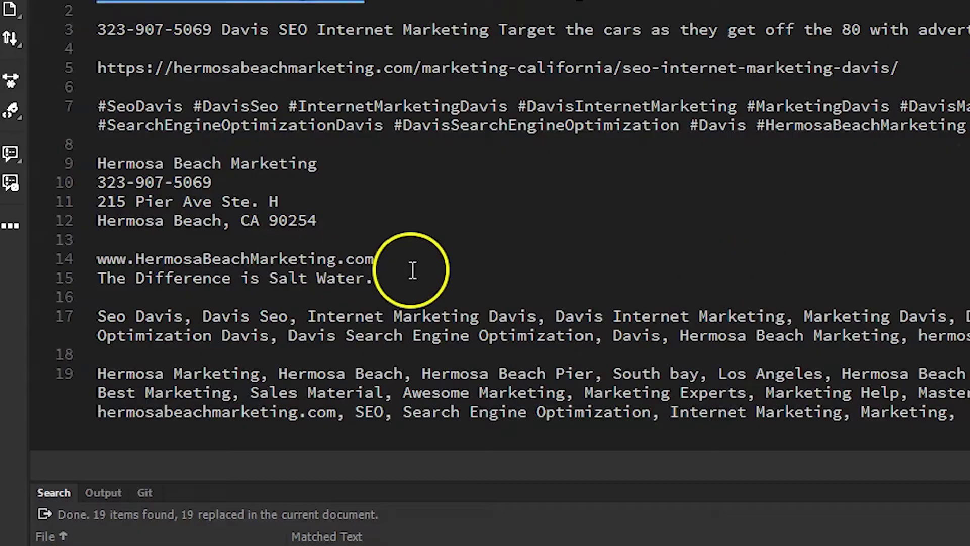
drag(376, 278, 98, 29)
key(ctrl+c)
key(alt+Tab)
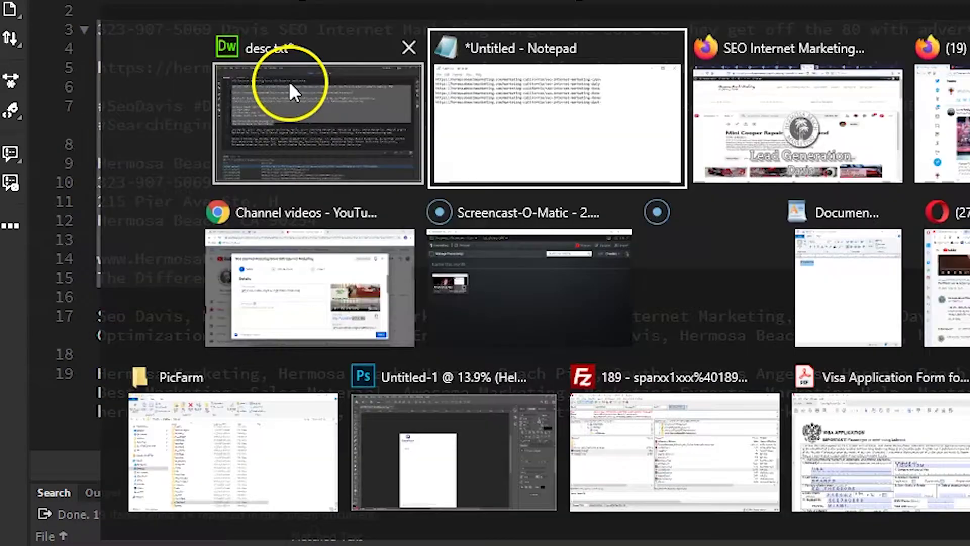
key(alt+Tab)
- Paste the Davis description into the video's Description field and reveal the extra options
click(458, 410)
key(ctrl+v)
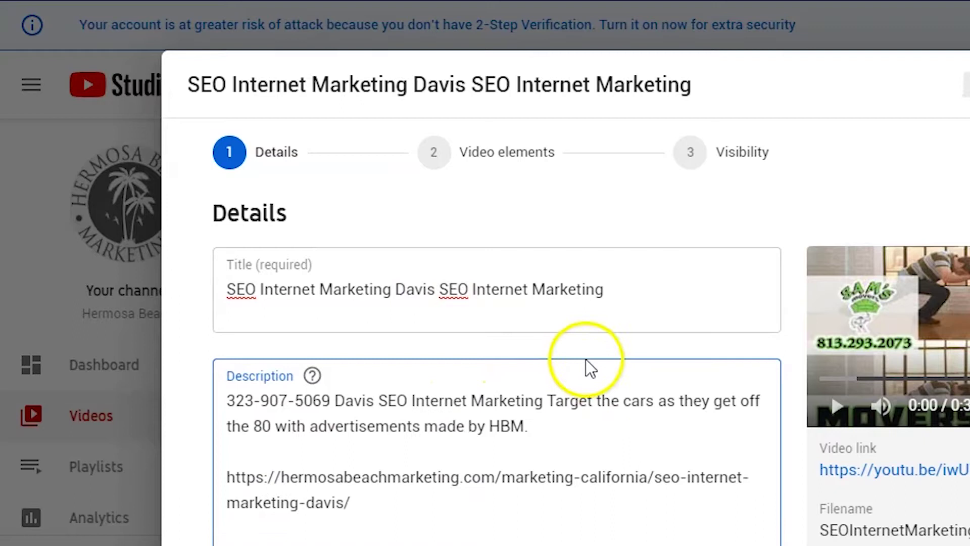
scroll(584, 357, down, 5)
scroll(563, 379, down, 3)
scroll(562, 378, down, 3)
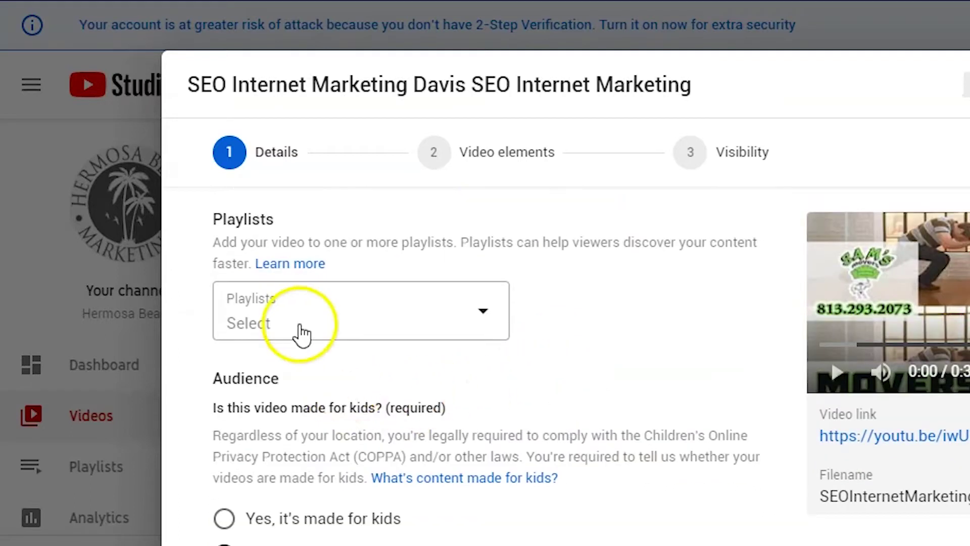
click(299, 327)
click(616, 303)
scroll(531, 341, down, 3)
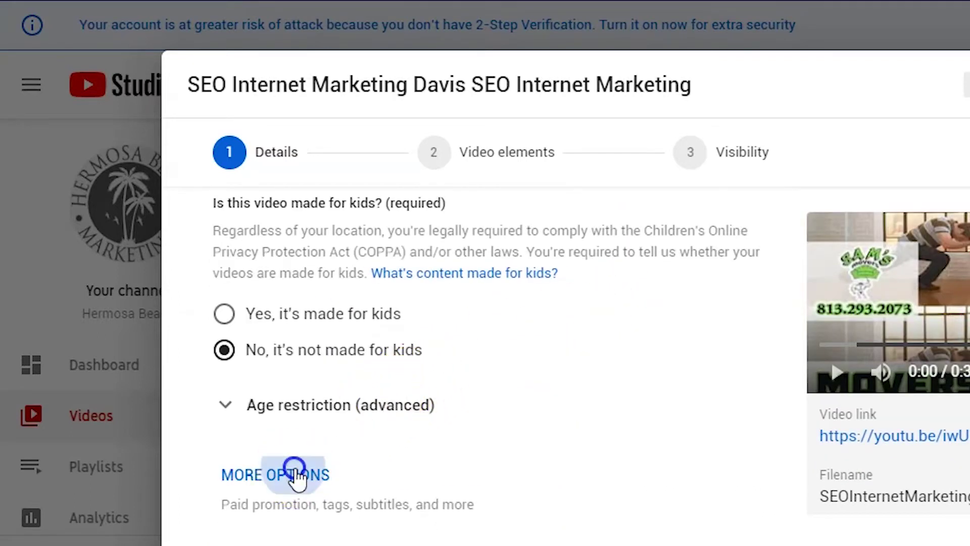
click(276, 475)
scroll(712, 299, down, 2)
scroll(507, 344, down, 2)
- Select the Davis keyword list on line 17 of desc.txt for tags, then close the published notice
key(alt+Tab)
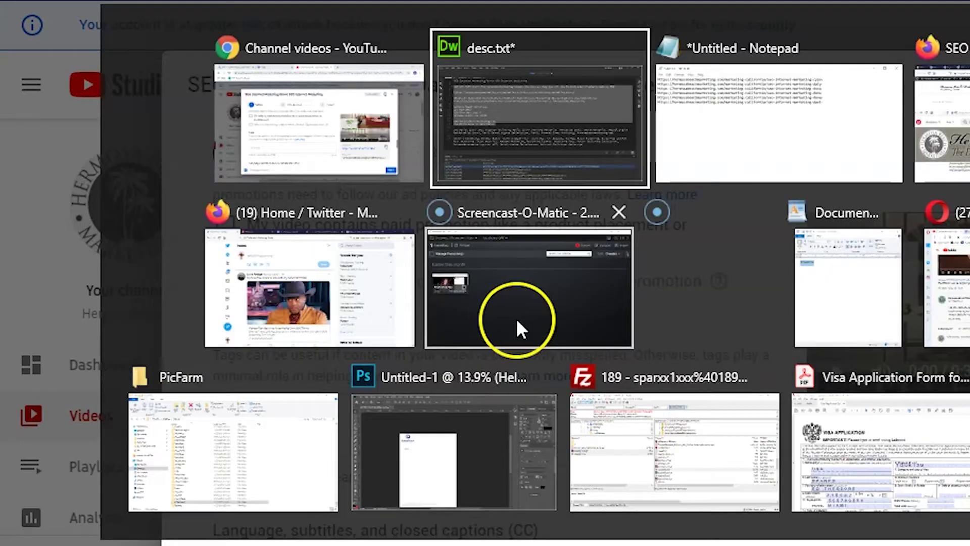
click(466, 349)
drag(963, 336, 97, 316)
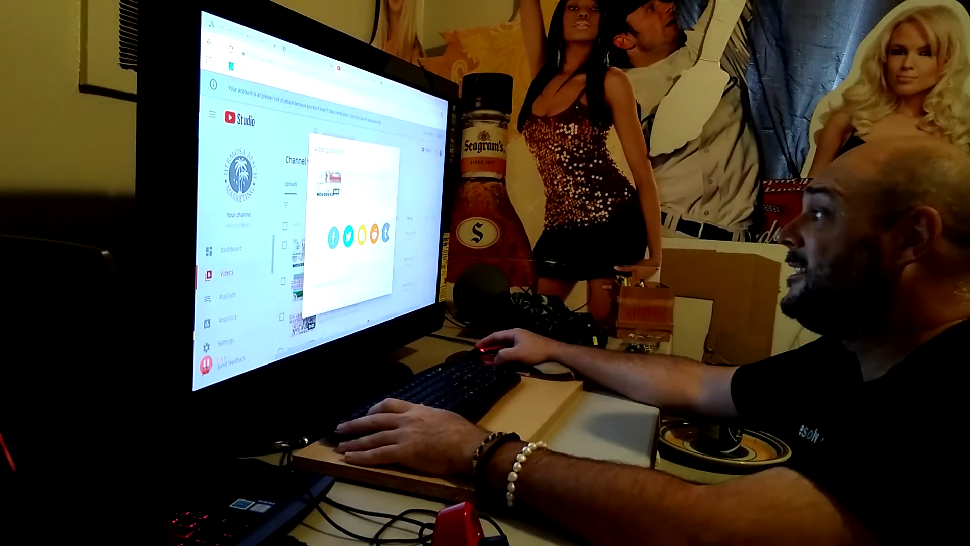
key(Escape)
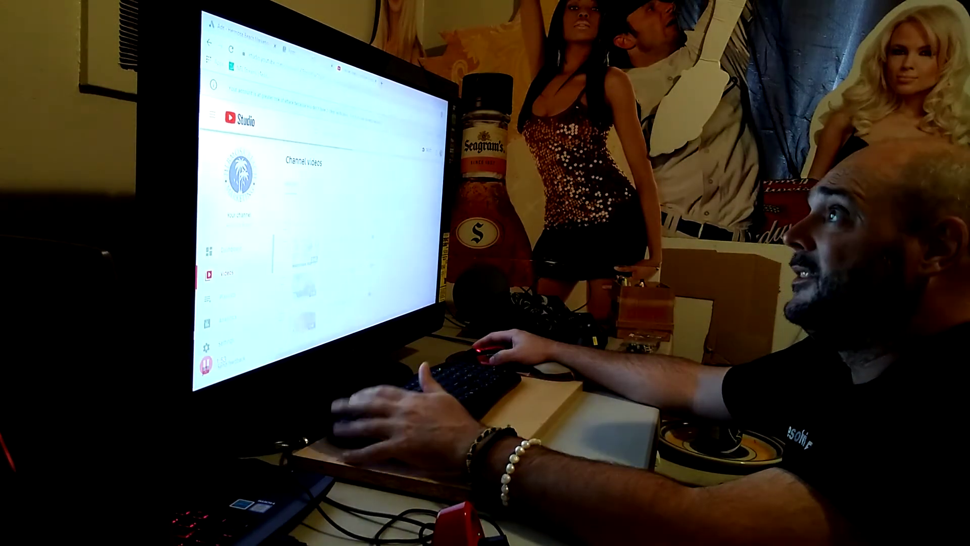
key(ctrl+Tab)
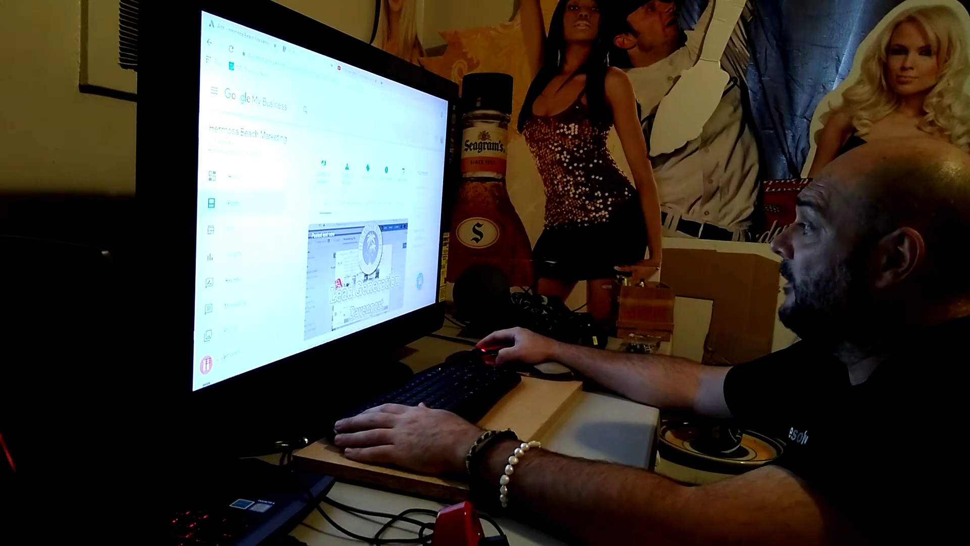
- Create a Google My Business post with an image, the Davis description and the Davis page button link
click(356, 277)
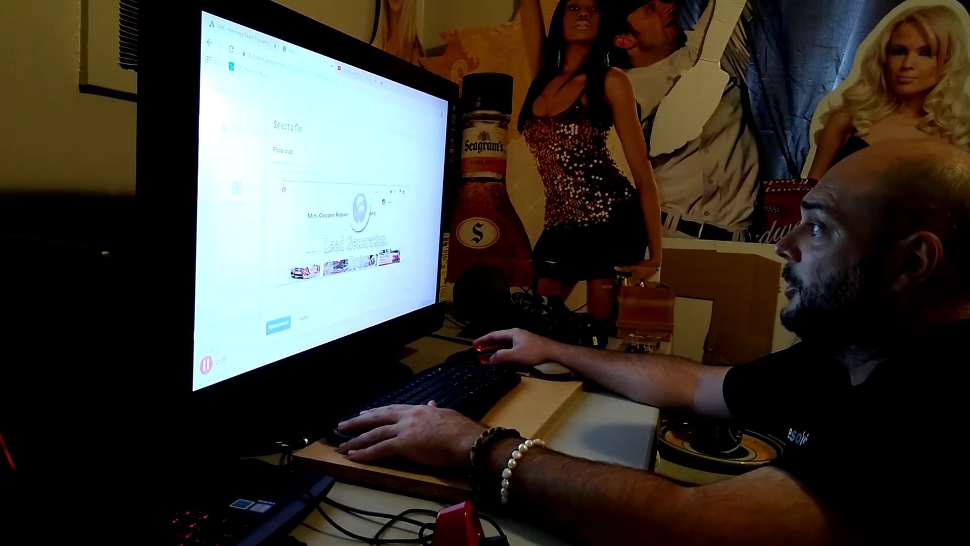
click(277, 327)
key(alt+Tab)
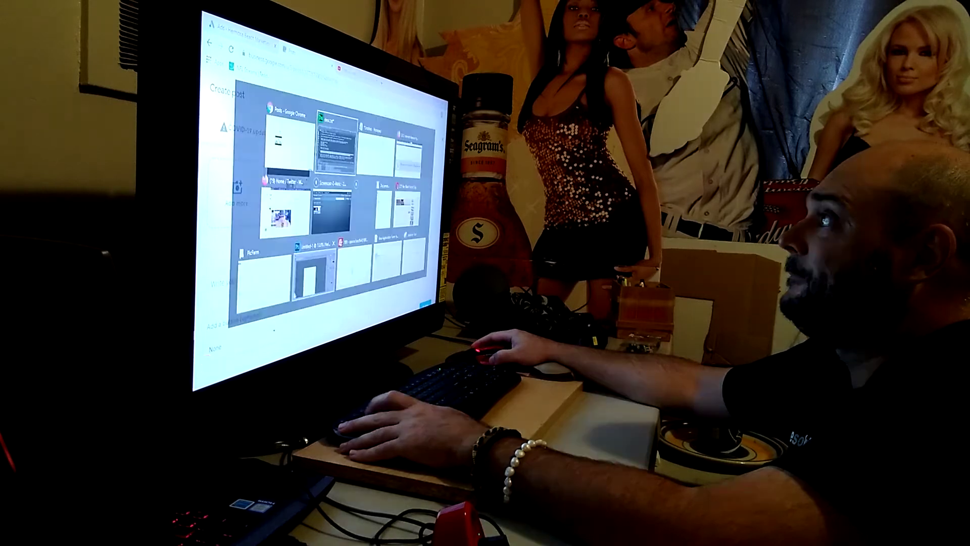
key(alt+Tab)
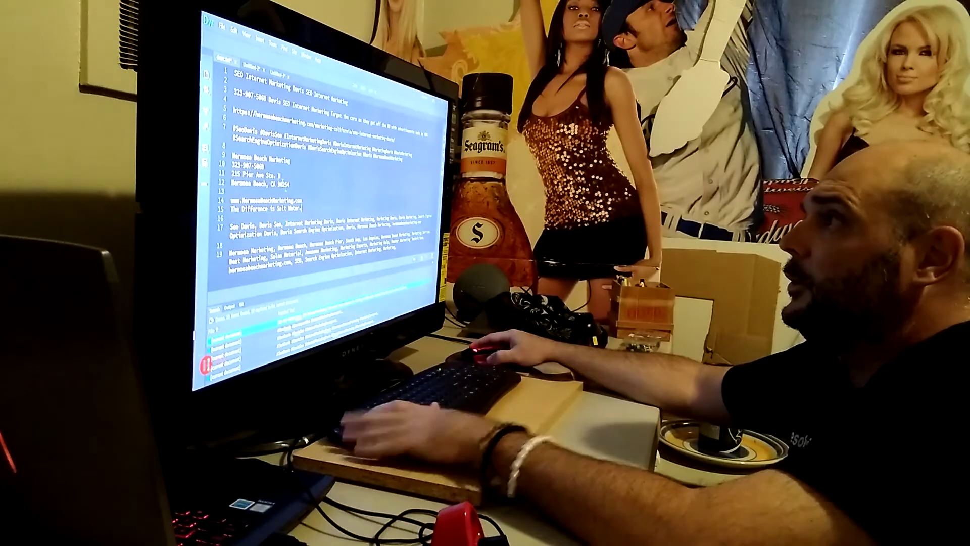
key(ctrl+c)
key(alt+Tab)
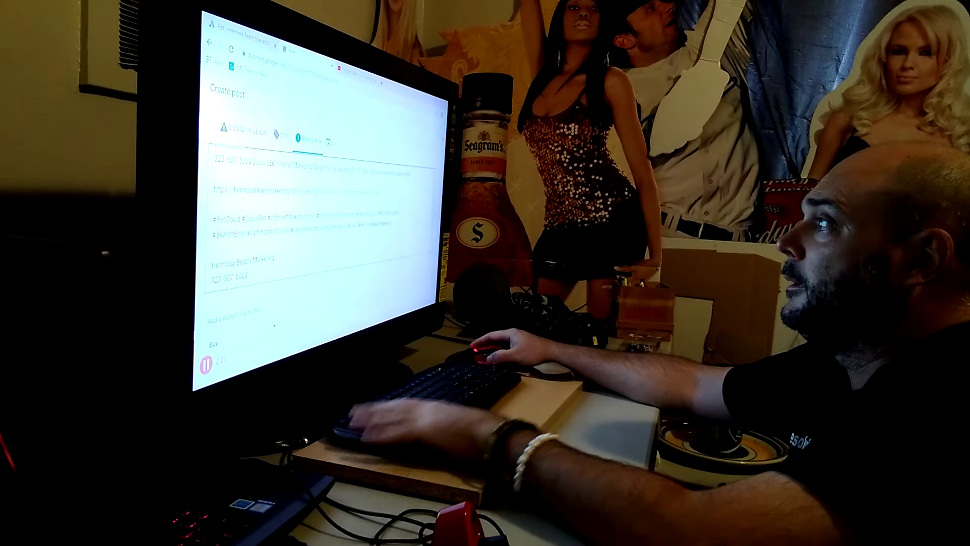
key(ctrl+v)
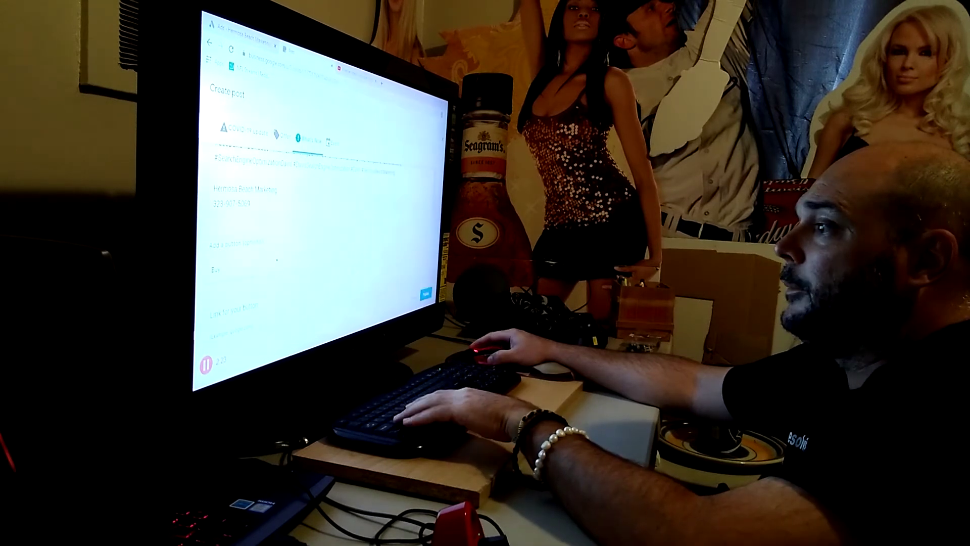
key(ctrl+v)
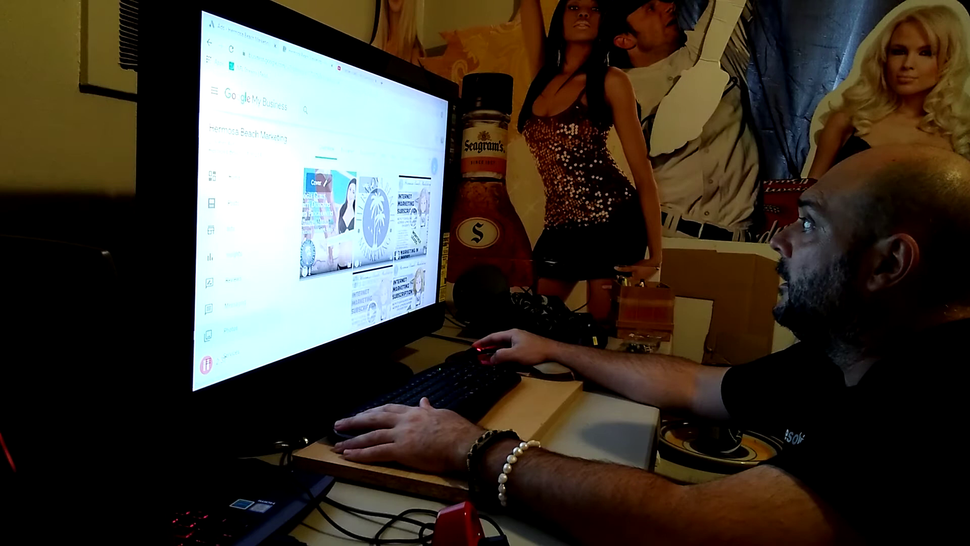
- Start a photo upload to the business profile and browse for files
click(434, 166)
click(354, 235)
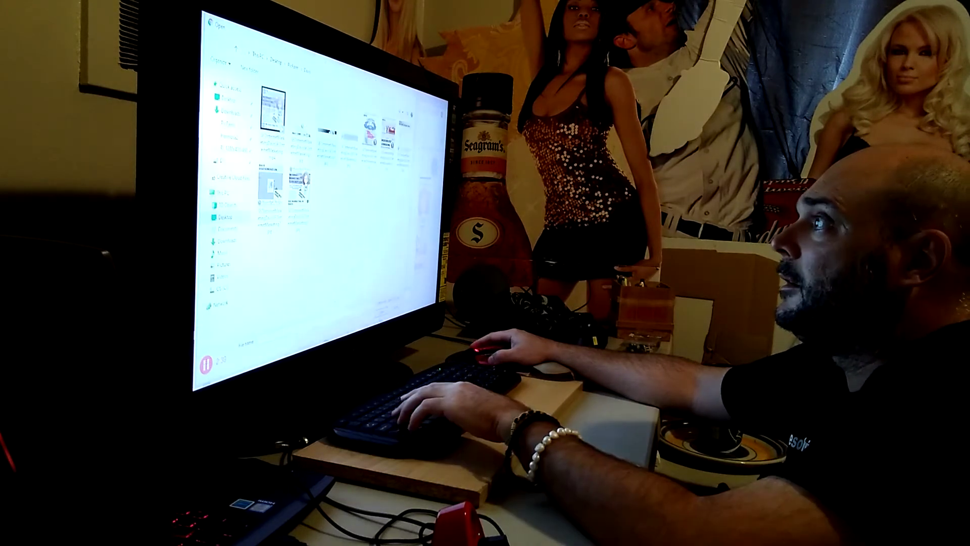
key(Return)
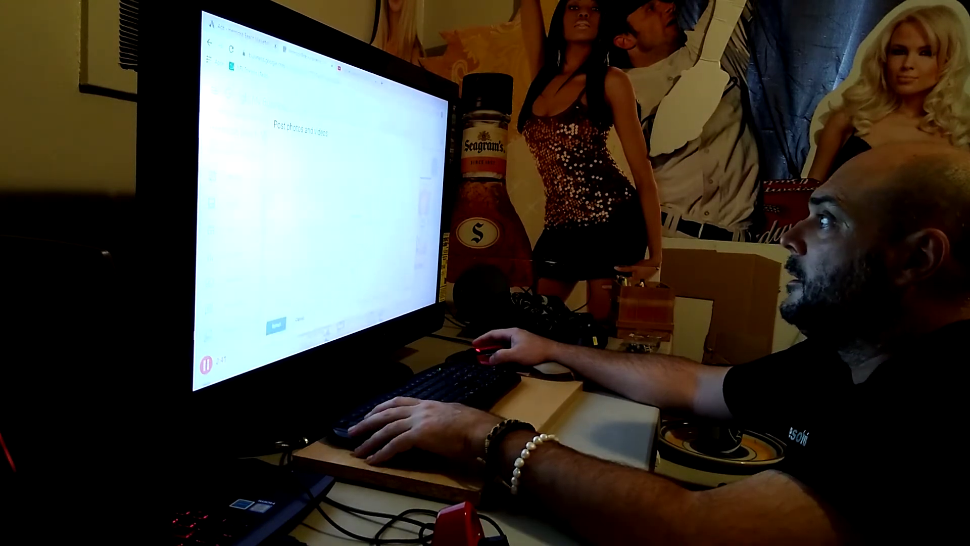
key(alt+Tab)
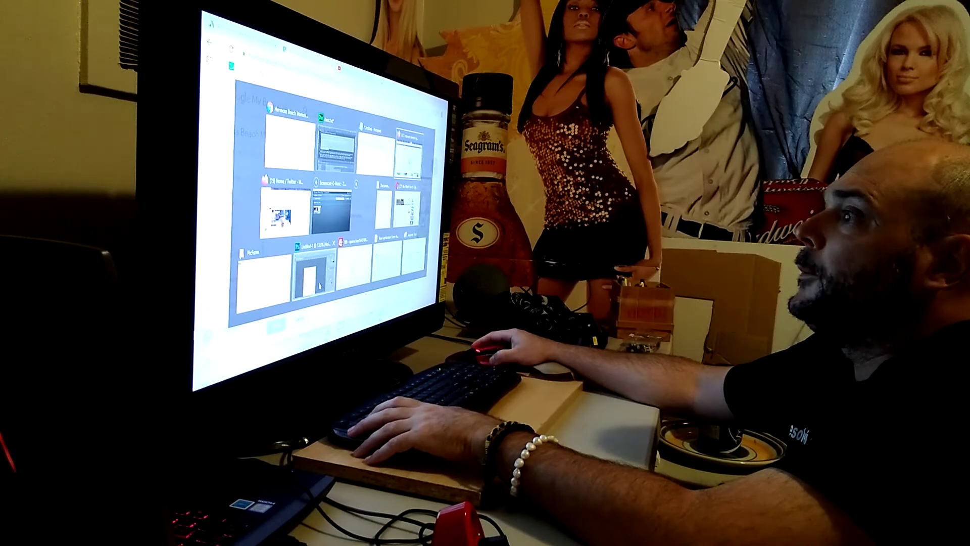
- Paste the Davis description from the text file into a new tweet
key(alt+Tab)
key(alt+Tab)
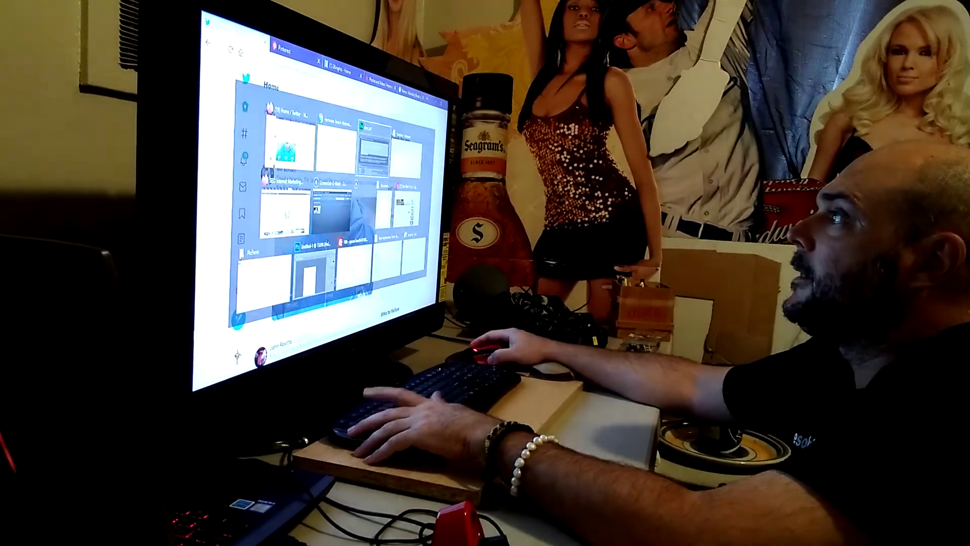
key(alt+Tab)
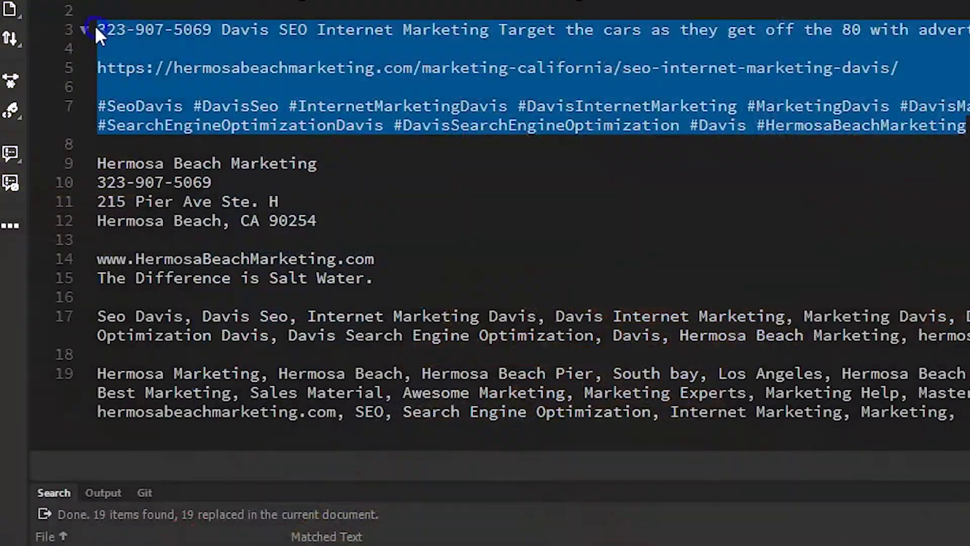
key(alt+Tab)
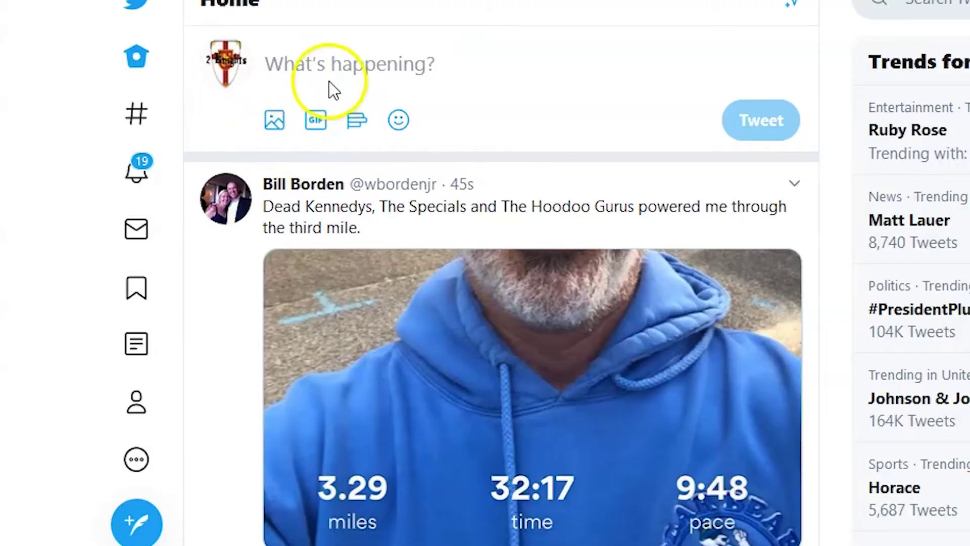
key(ctrl+v)
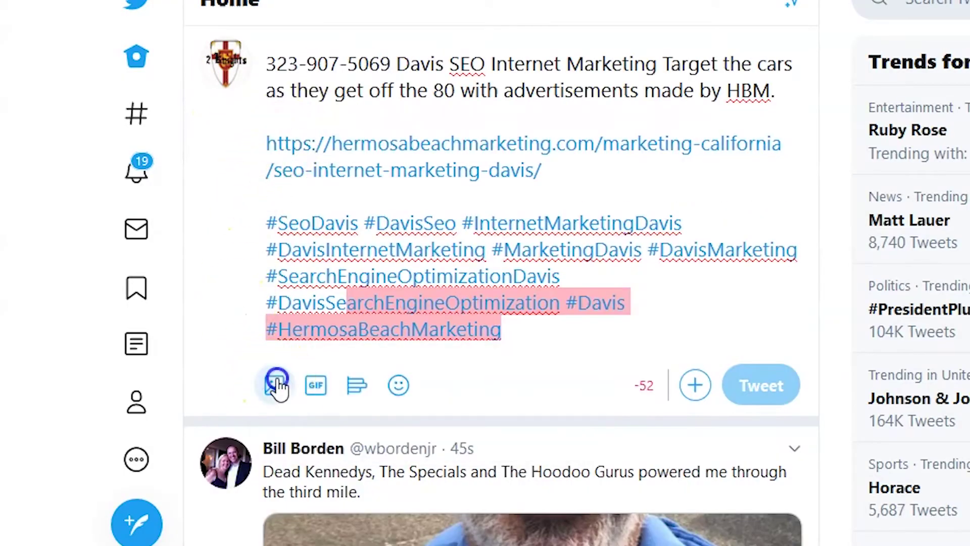
- Attach four Davis images from PicFarm, delete the 'Target the cars' sentence, and publish the tweet
click(276, 384)
click(79, 100)
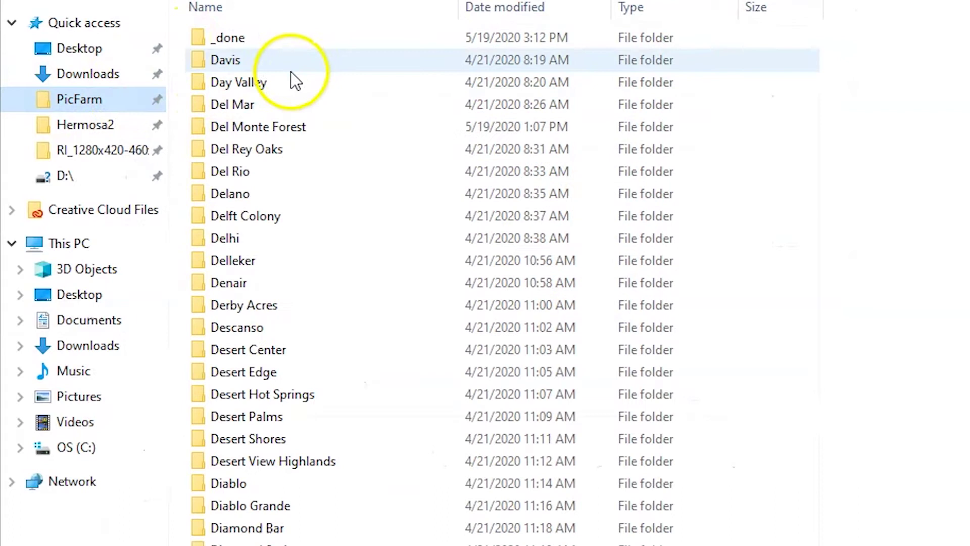
double_click(226, 60)
click(707, 83)
shift+click(239, 228)
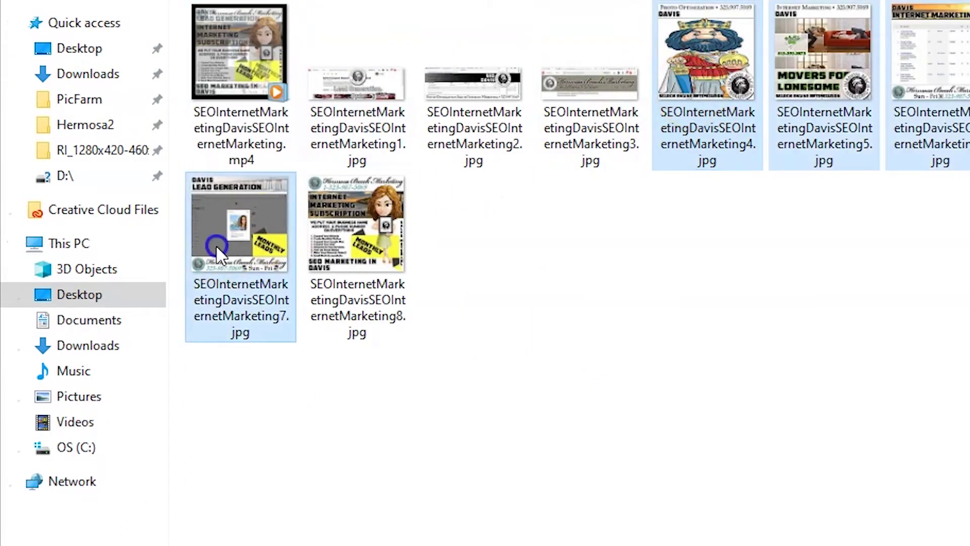
key(Return)
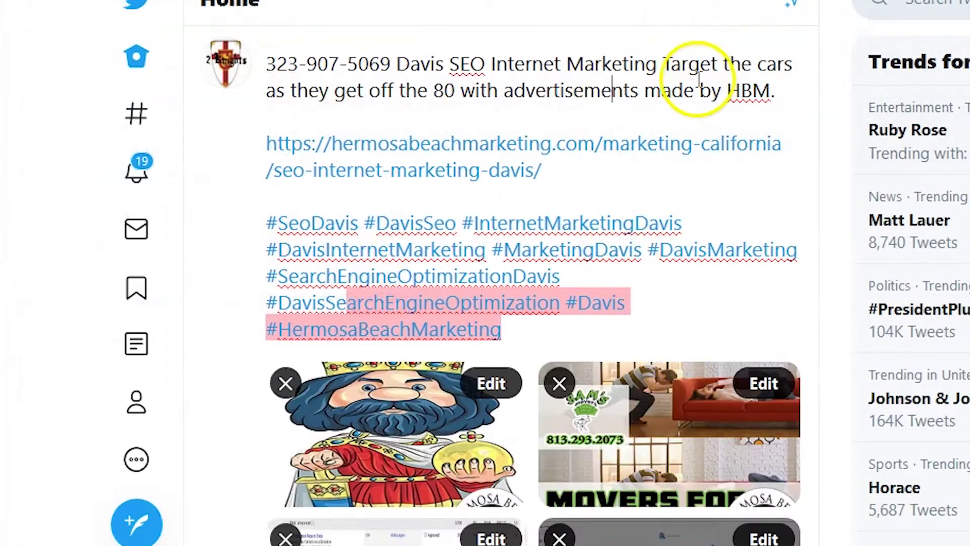
drag(661, 64, 770, 115)
key(Delete)
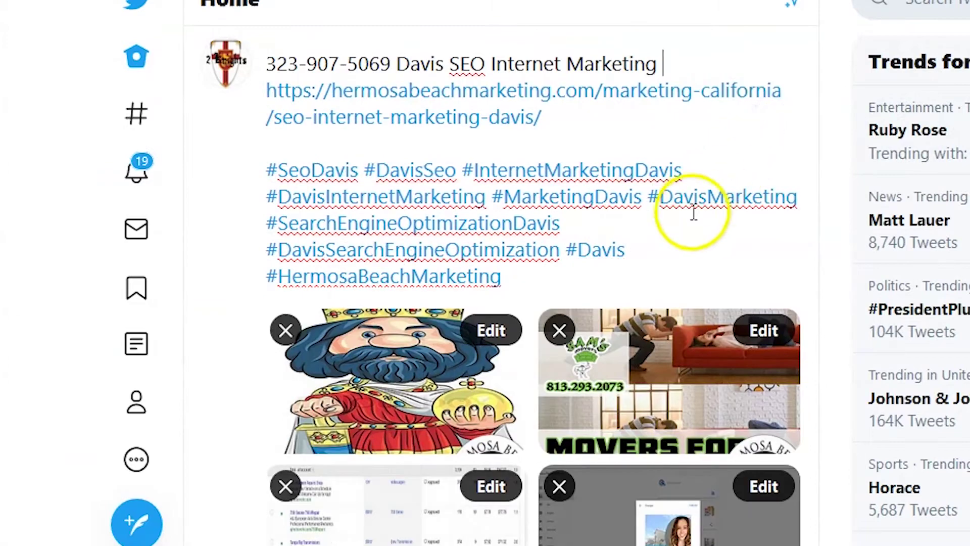
scroll(692, 213, down, 3)
scroll(693, 265, down, 3)
click(759, 474)
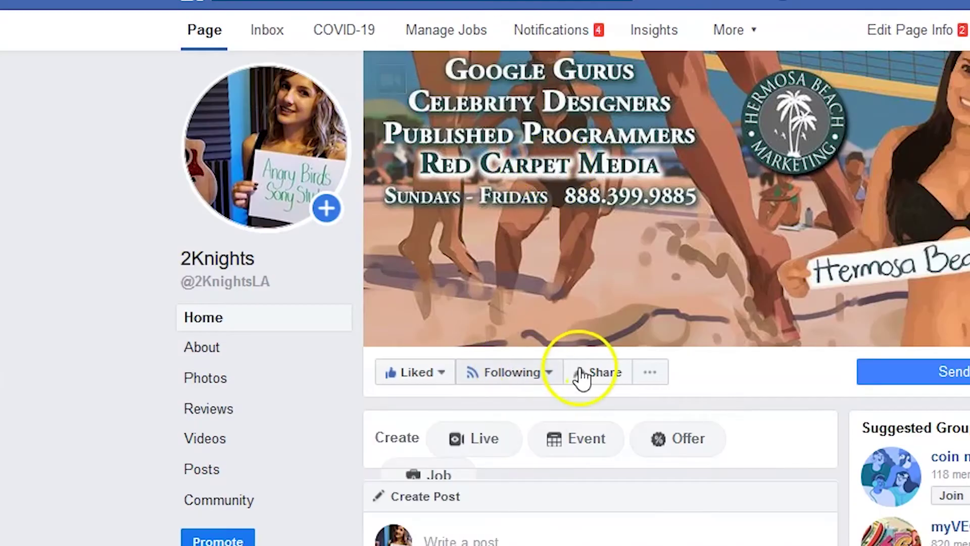
scroll(576, 379, down, 3)
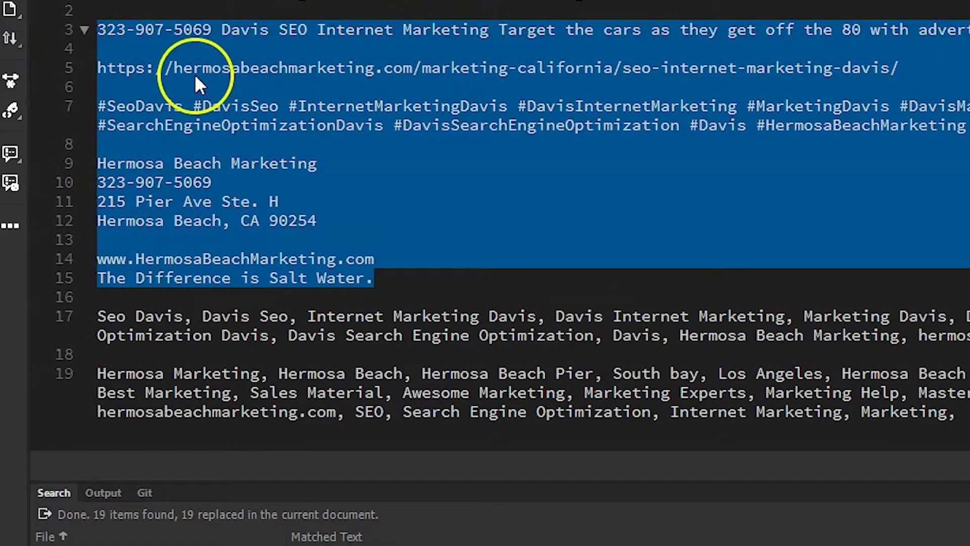
- Publish the prepared Davis post text on the Facebook page
key(alt+Tab)
click(461, 342)
key(ctrl+v)
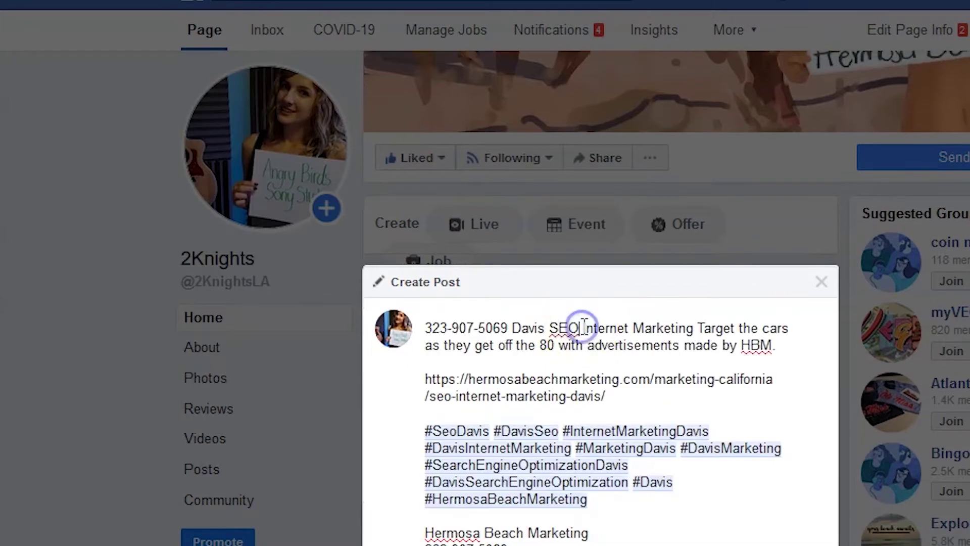
click(800, 527)
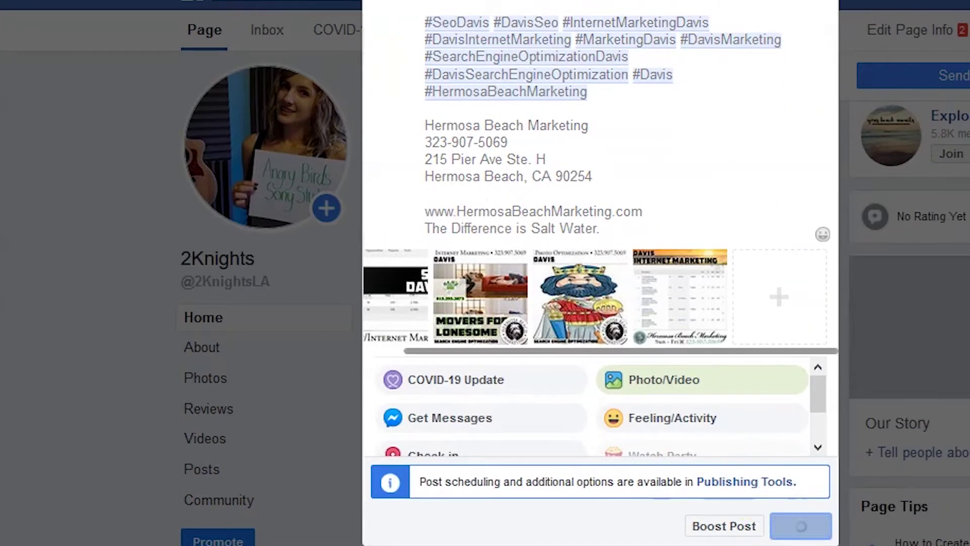
key(alt+Tab)
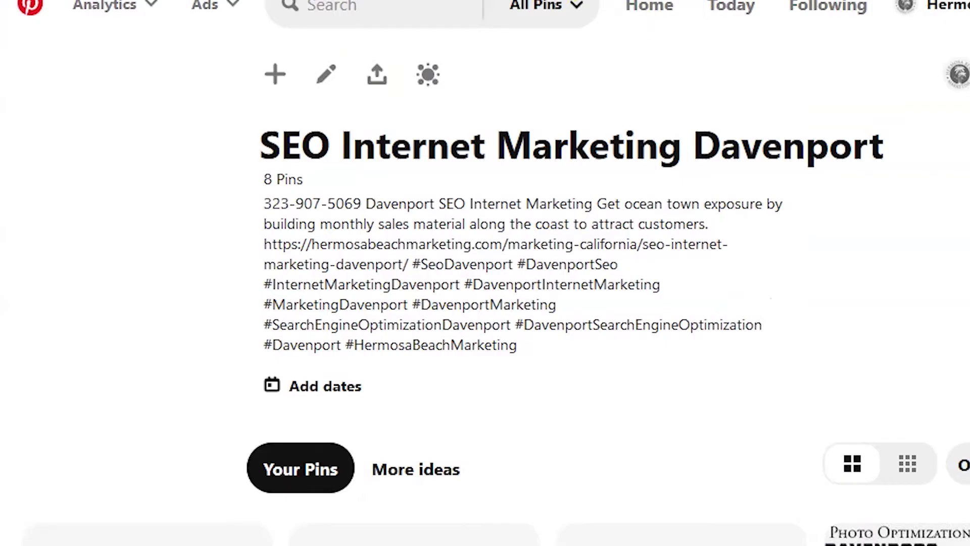
- Create a new Pinterest pin with the Davis subscription image
click(275, 74)
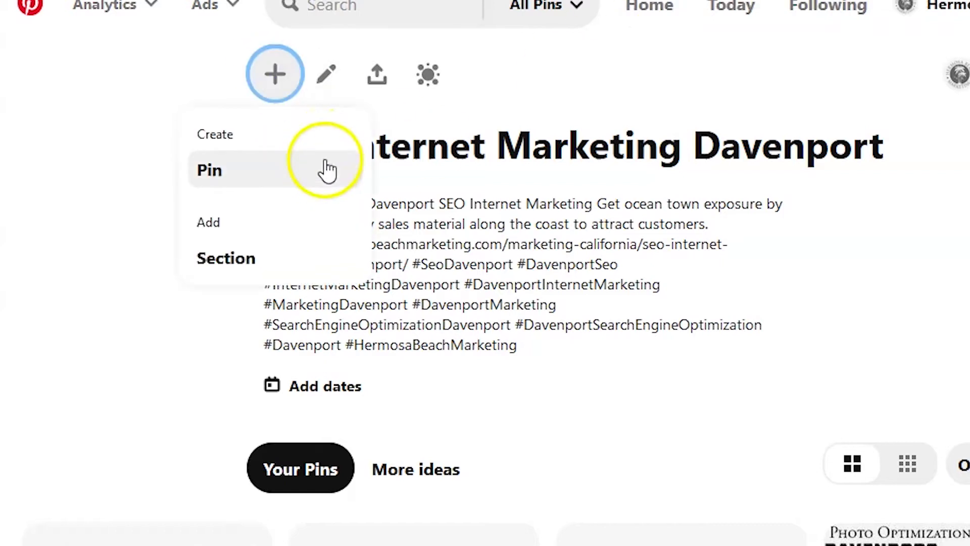
click(324, 167)
click(485, 295)
double_click(357, 220)
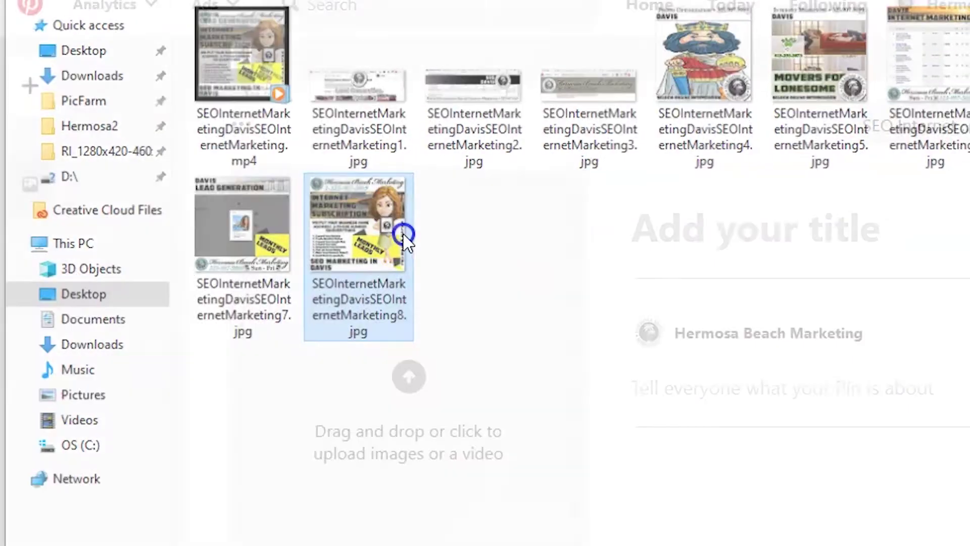
- Give the pin the title copied from the text file, SEO Internet Marketing Davis
key(alt+Tab)
click(545, 231)
click(544, 160)
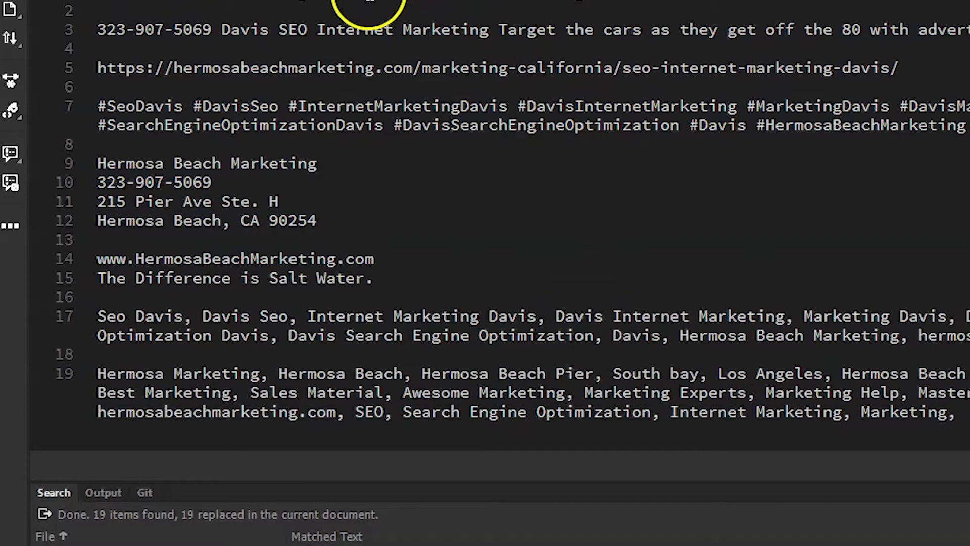
key(alt+Tab)
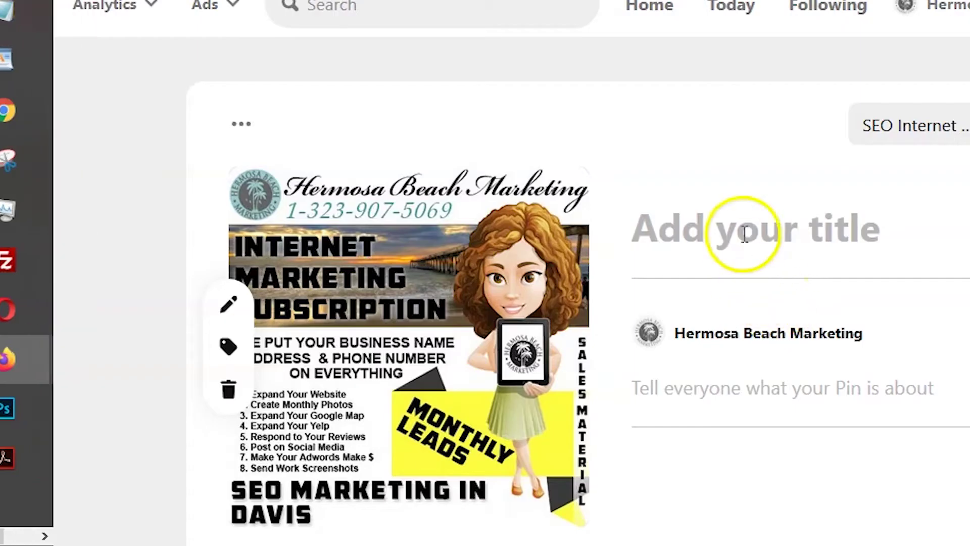
click(743, 227)
key(ctrl+v)
- Create the board 'SEO Internet Marketing Davis' for the pin
click(918, 125)
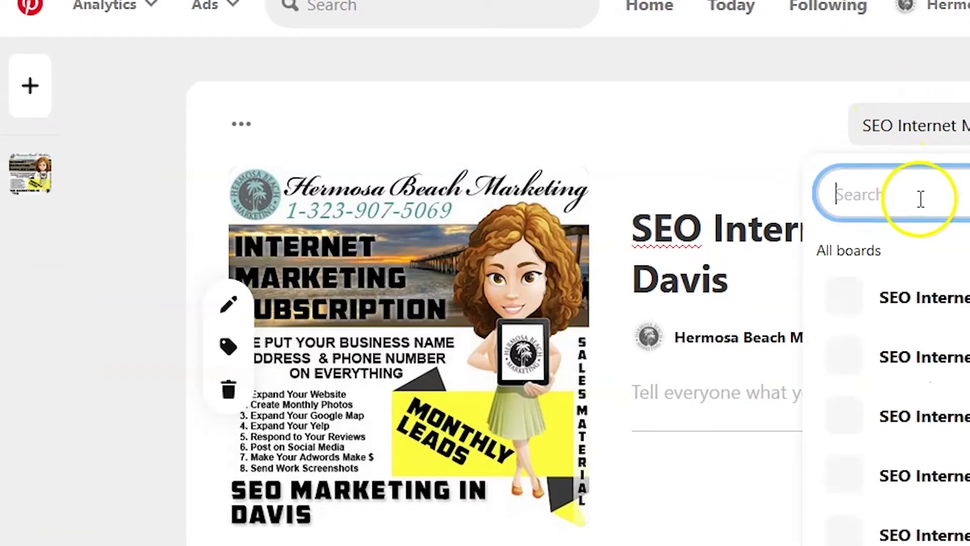
key(ctrl+v)
key(Return)
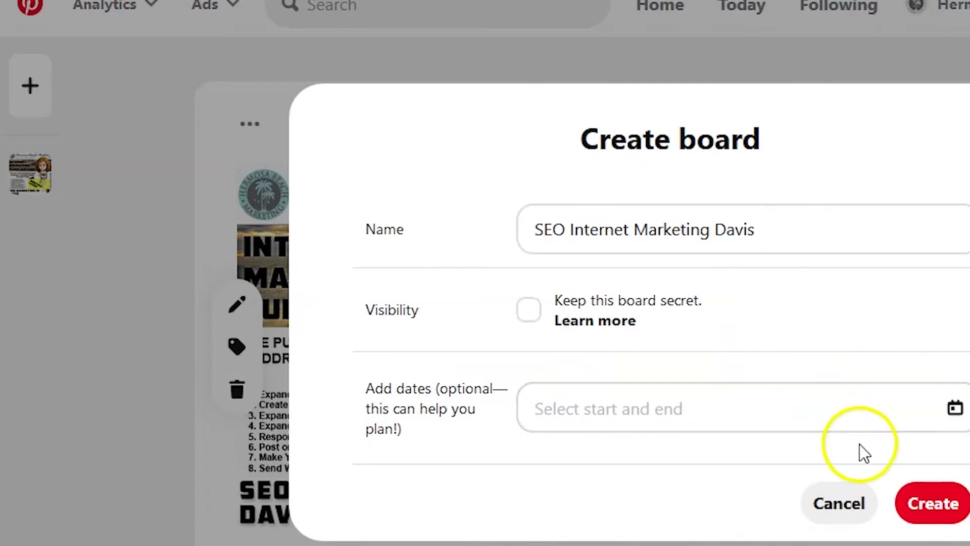
click(933, 503)
- Add the copied description and hashtag lines to the pin, deleting the link line
key(alt+Tab)
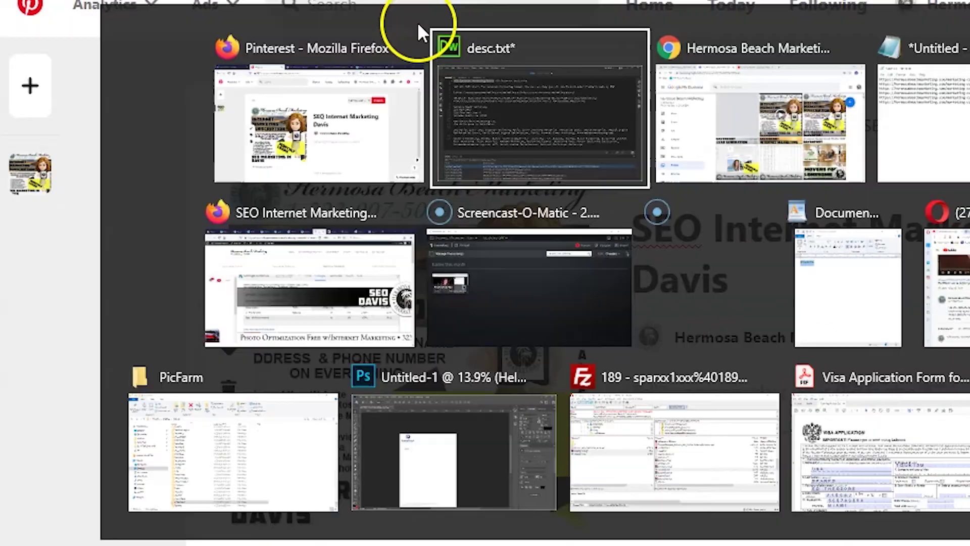
click(522, 144)
drag(966, 126, 97, 29)
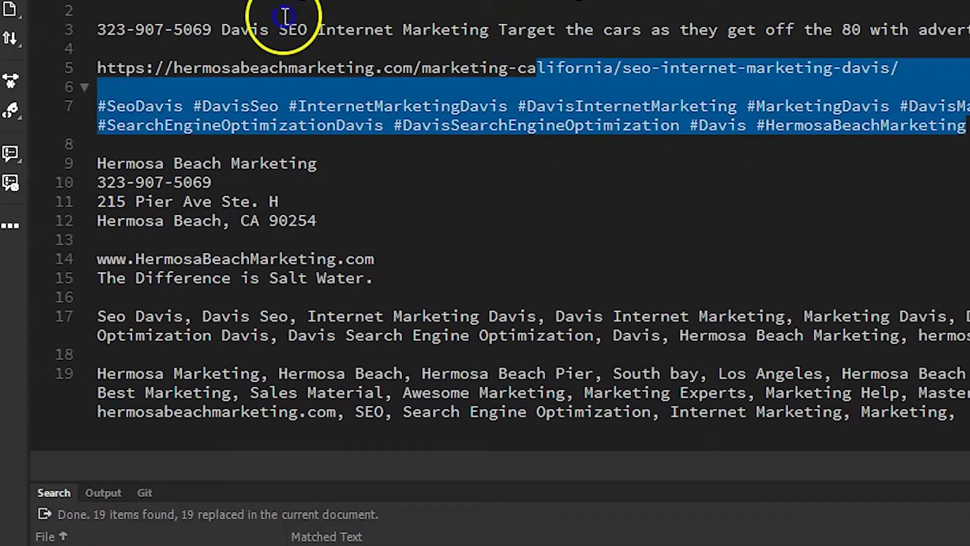
key(ctrl+c)
key(alt+Tab)
click(759, 392)
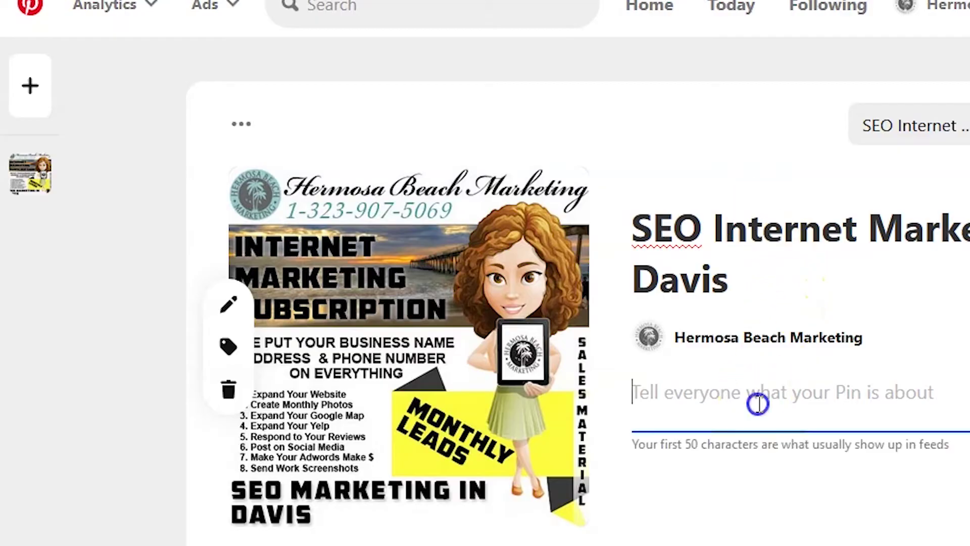
key(ctrl+v)
triple_click(874, 468)
key(Delete)
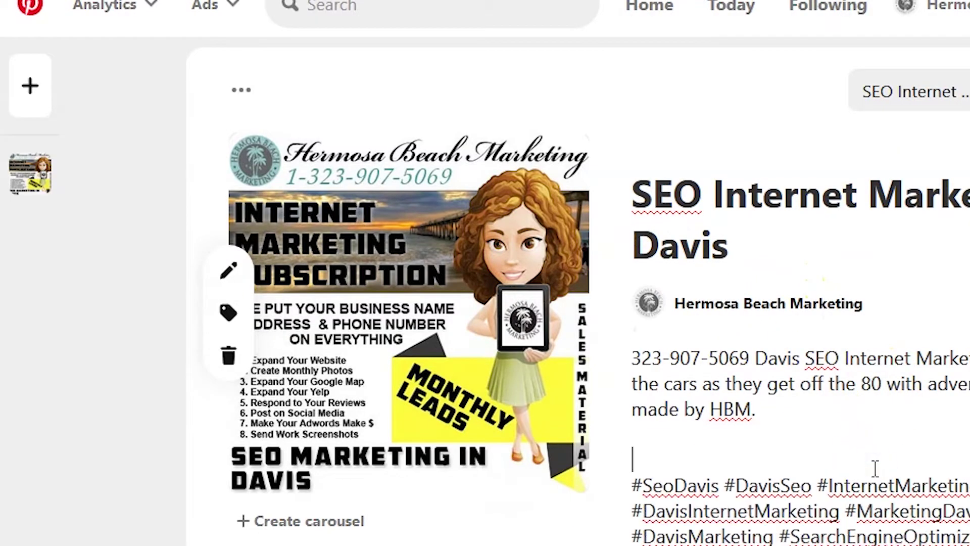
key(Delete)
scroll(875, 470, down, 2)
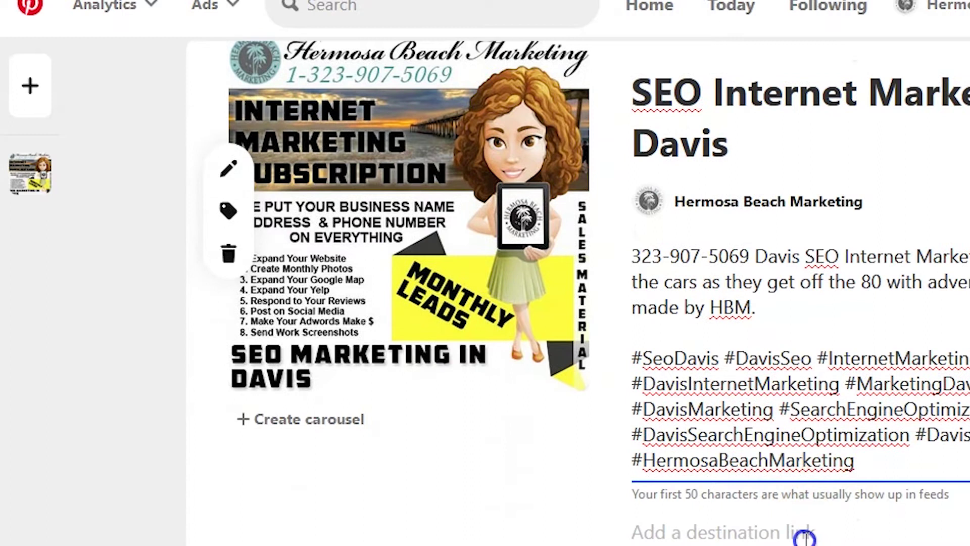
scroll(876, 470, up, 3)
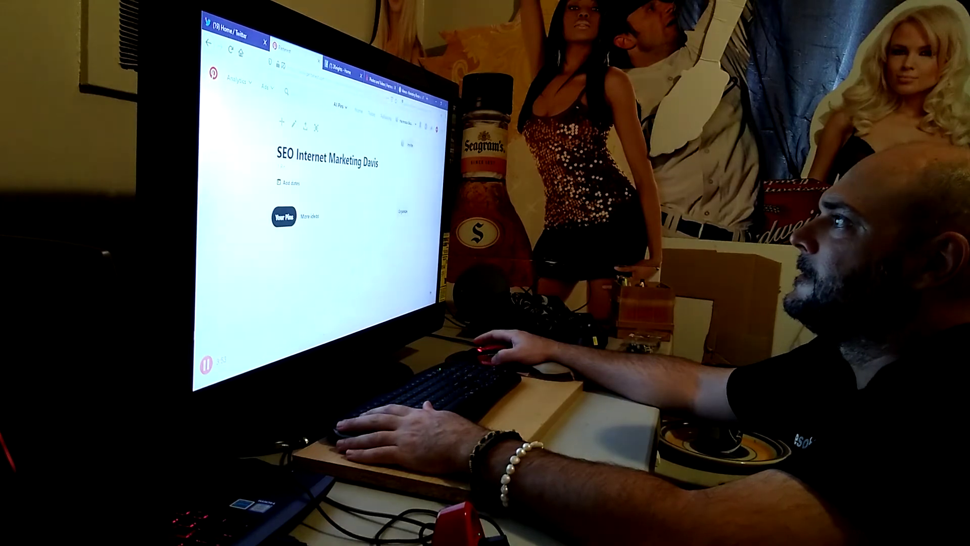
- View the SEO Internet Marketing Davis board and get text for the Lead Generation pin
key(alt+Tab)
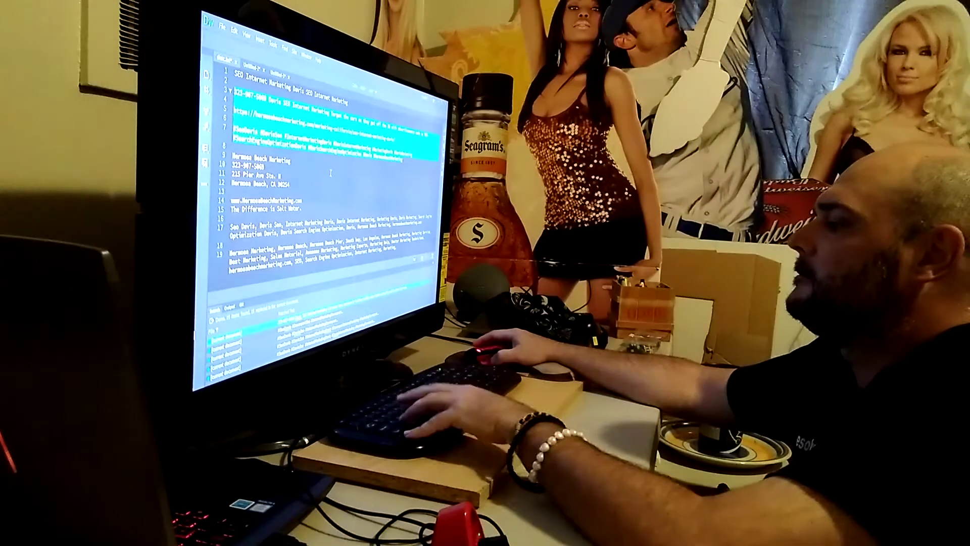
key(alt+Tab)
key(alt+Tab)
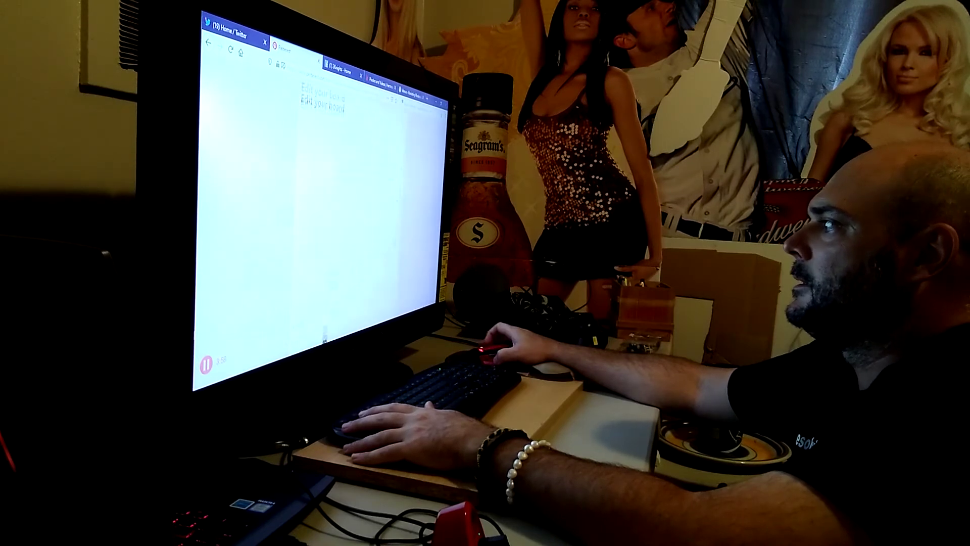
click(389, 308)
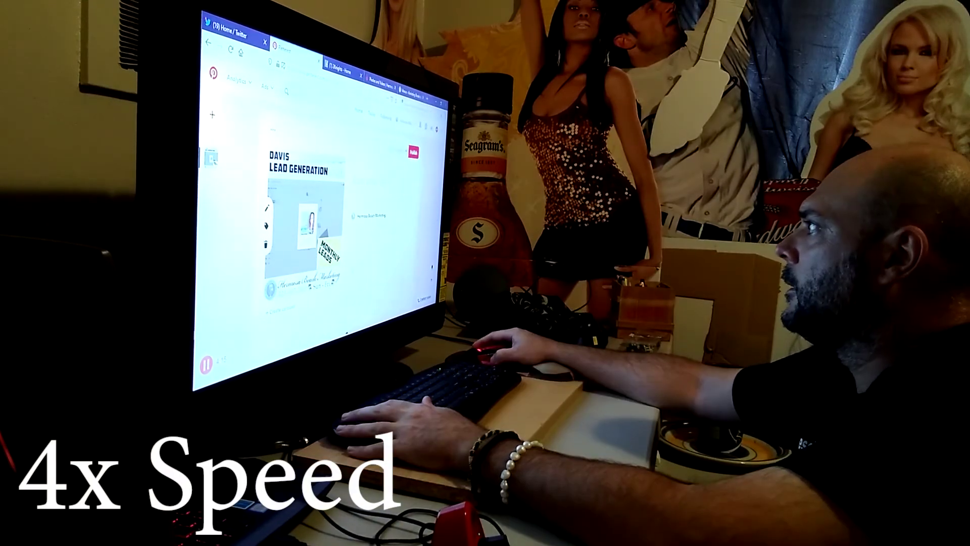
key(alt+Tab)
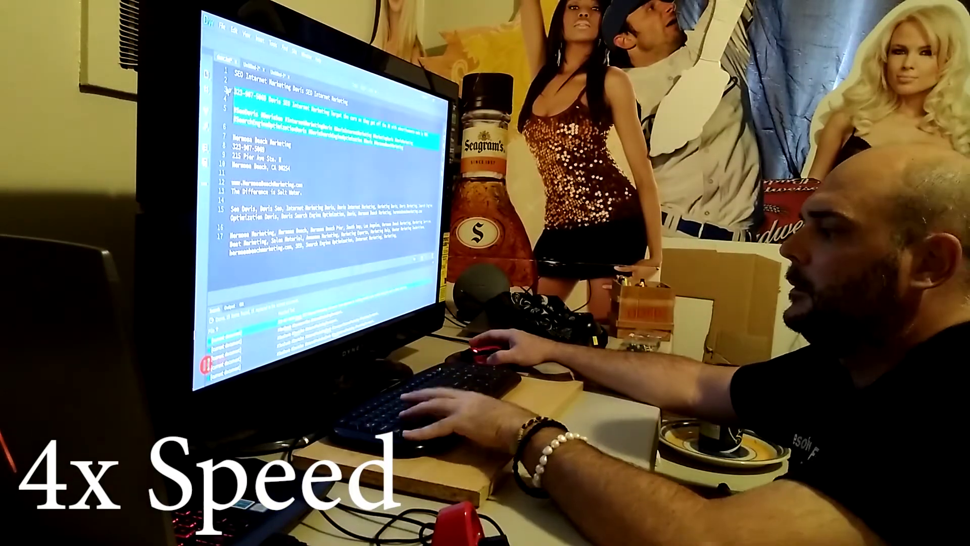
key(alt+Tab)
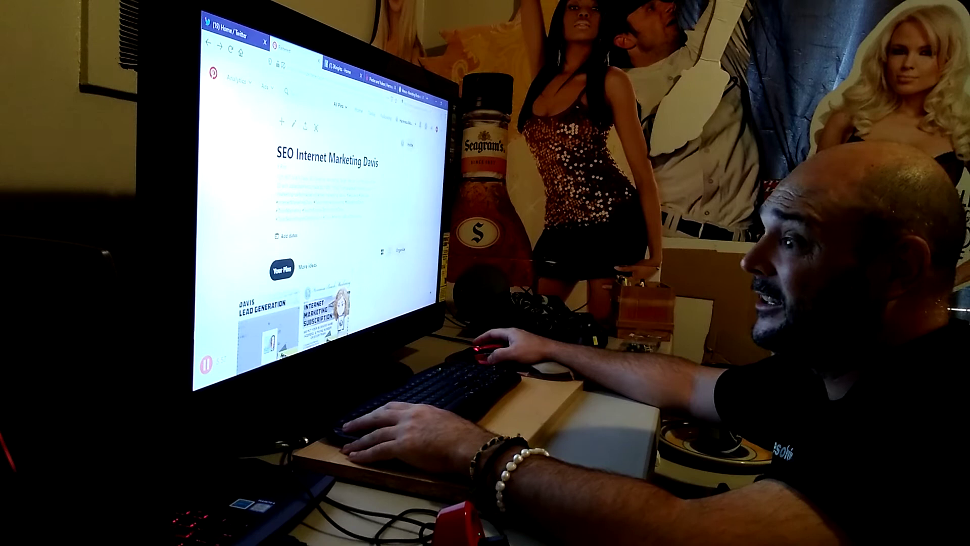
- Upload eight Davis marketing photos on the Yelp for Business Photos and Videos page
key(ctrl+Tab)
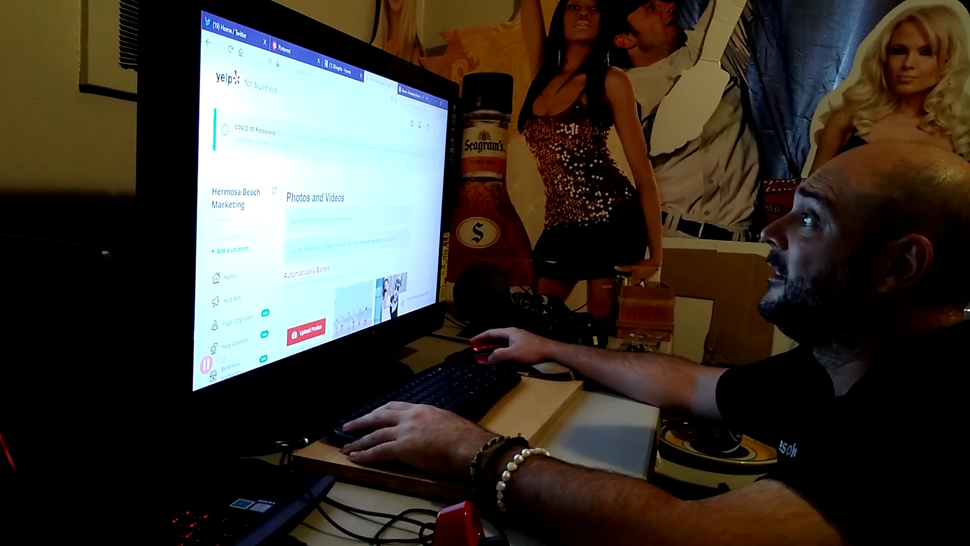
click(306, 332)
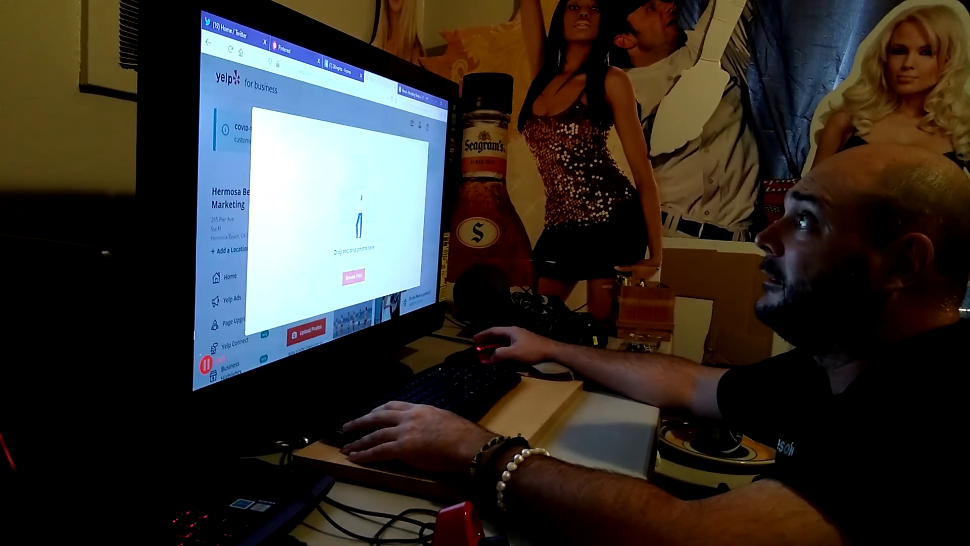
click(353, 276)
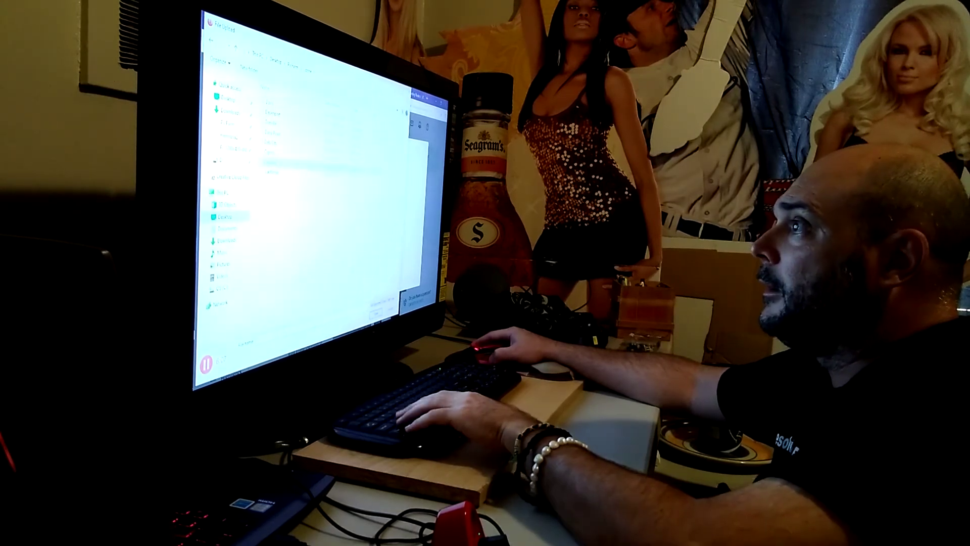
key(Return)
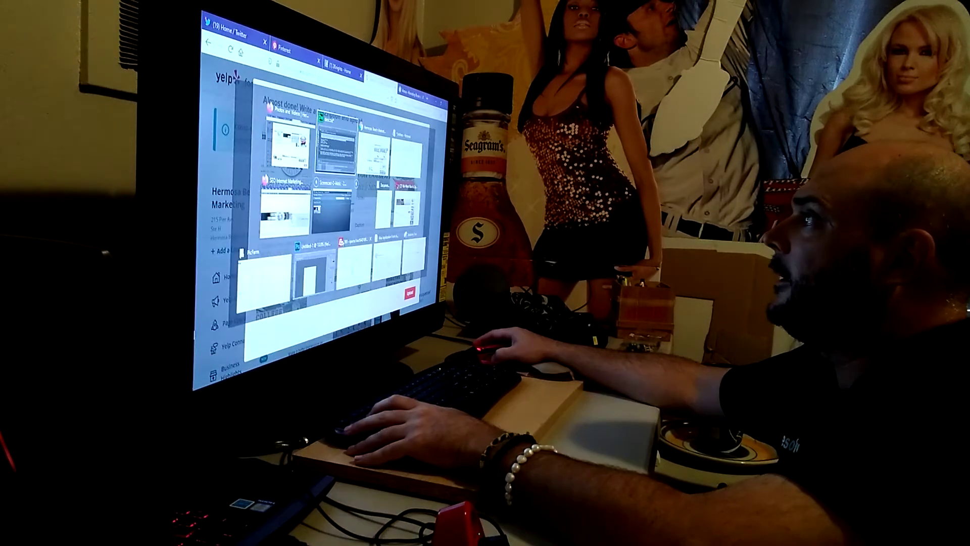
key(alt+Tab)
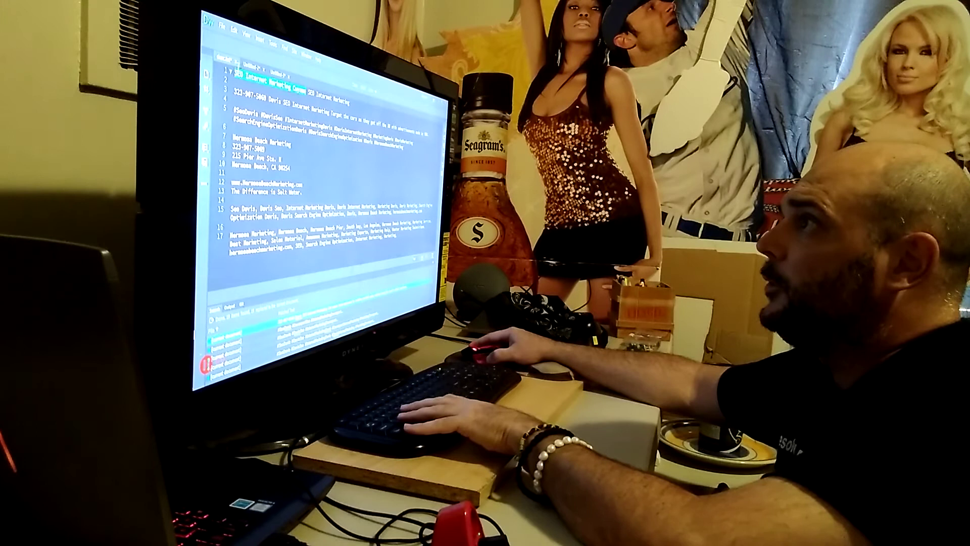
key(alt+Tab)
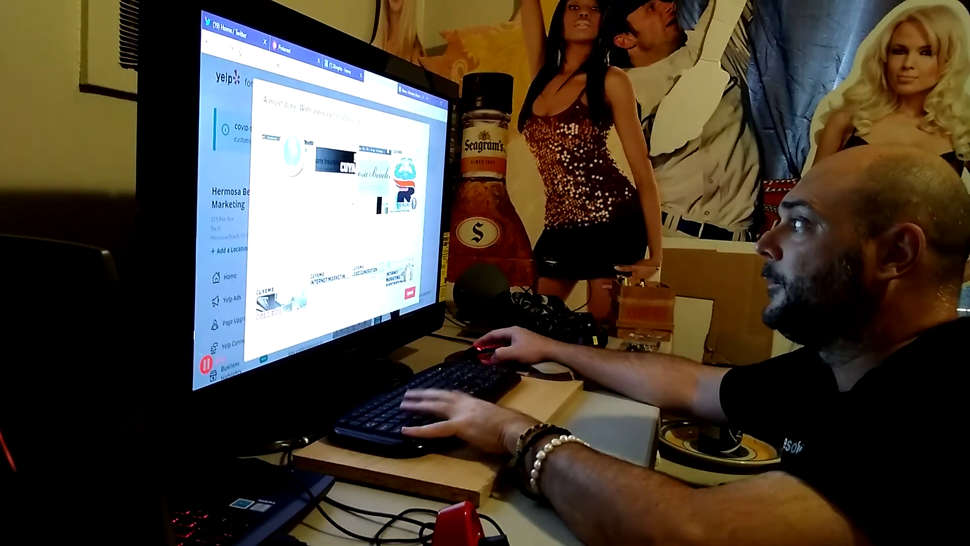
scroll(341, 212, down, 3)
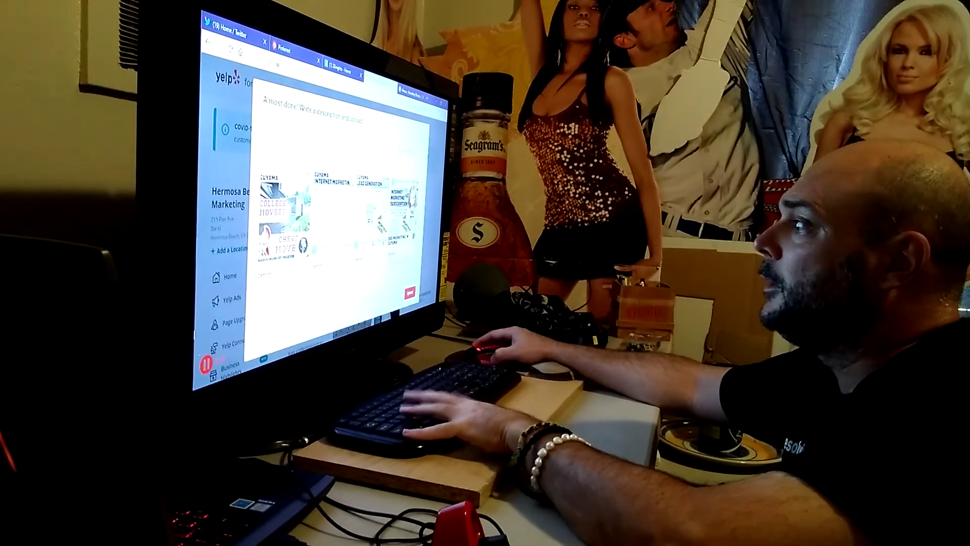
key(Return)
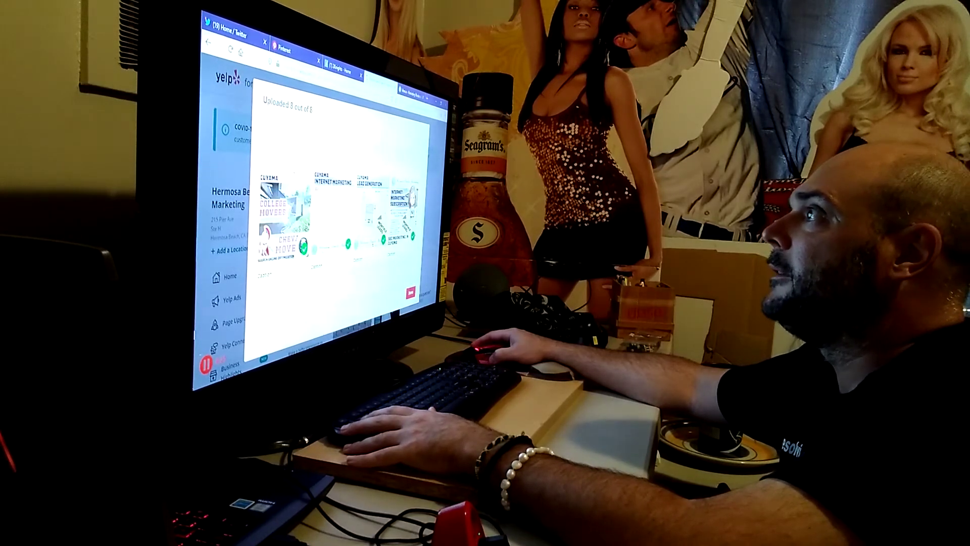
- Close the finished upload and browse files for a new Yelp photo upload
click(410, 291)
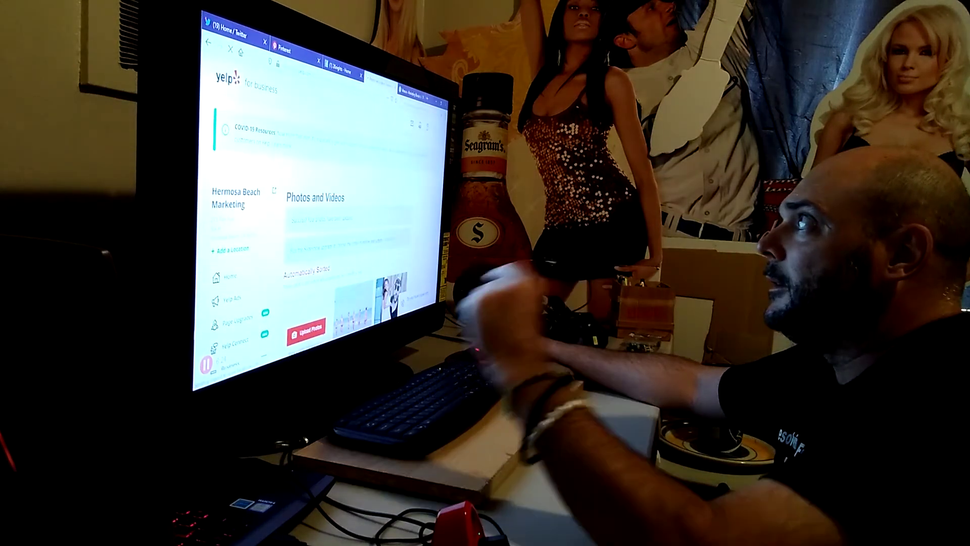
click(306, 331)
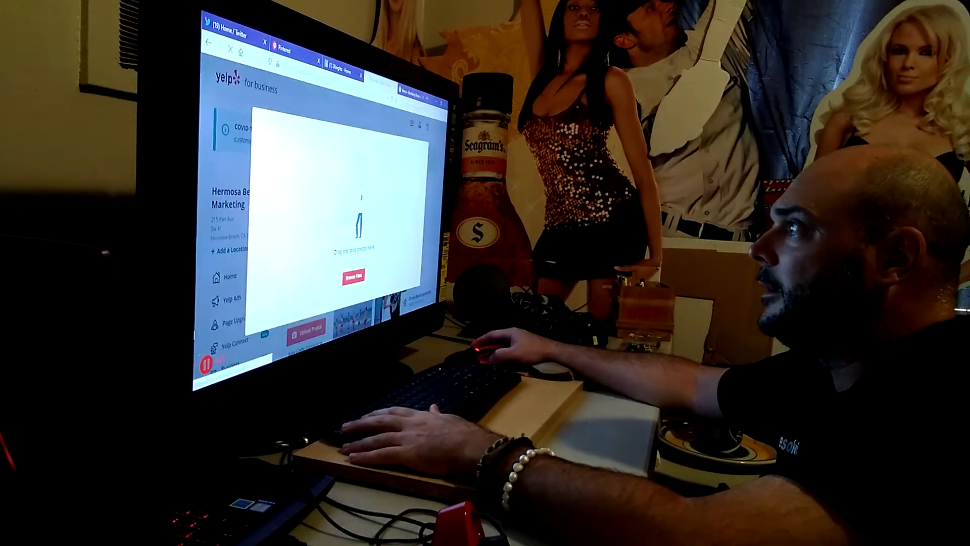
click(354, 276)
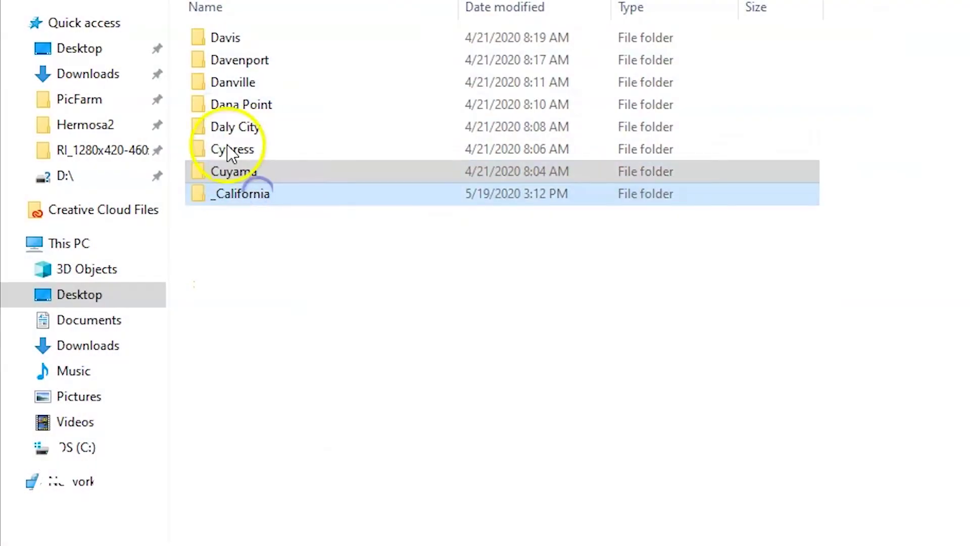
- Select all eight photos in the Cypress folder for upload to Yelp
double_click(258, 148)
key(ctrl+a)
key(alt+Tab)
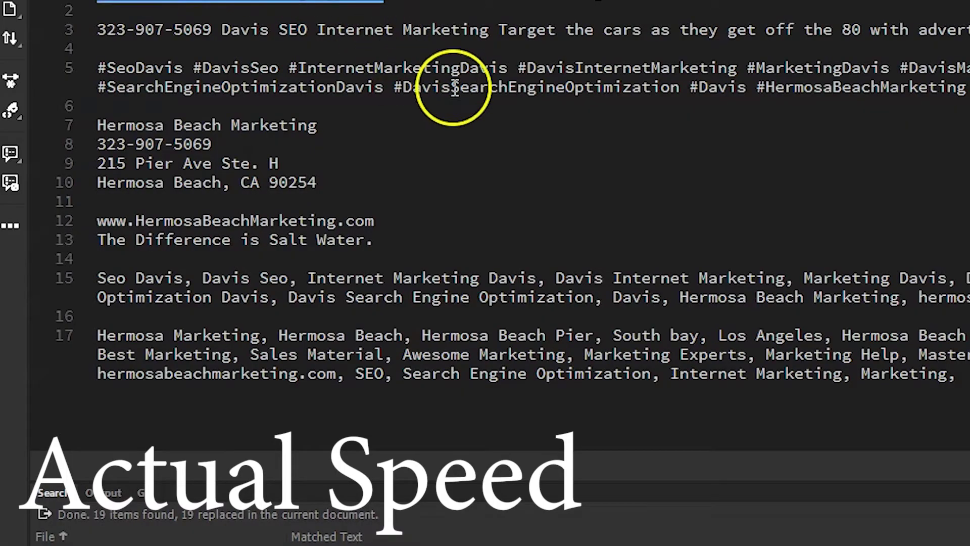
key(alt+Tab)
- Caption each Cypress photo 'SEO Internet Marketing Cypress'
text(SEO Internet Marketing Cypress)
click(539, 374)
key(ctrl+v)
click(771, 374)
text(SEO Internet Marketing Cypress)
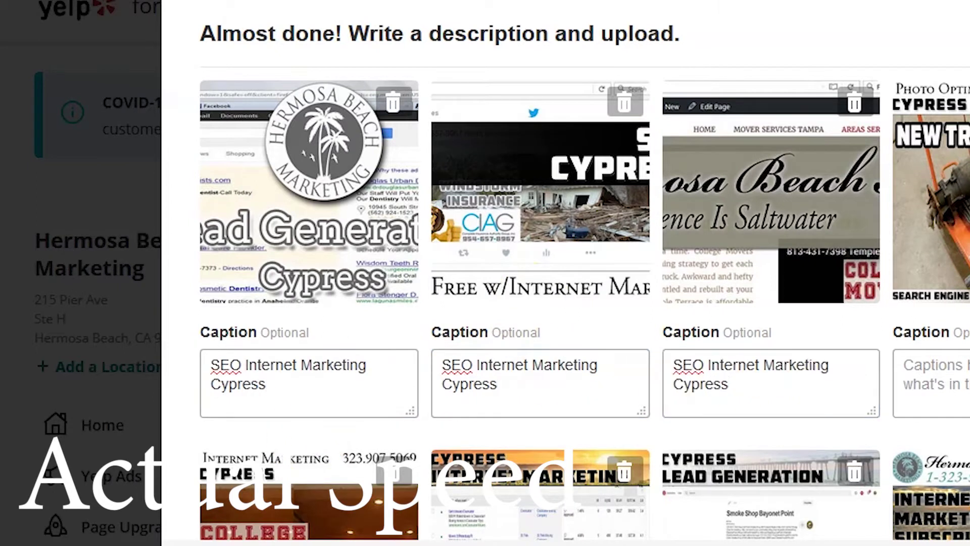
text(SEO Internet Marketing Cypress)
scroll(530, 304, down, 4)
text(SEO Internet Marketing Cypress)
click(771, 485)
key(ctrl+v)
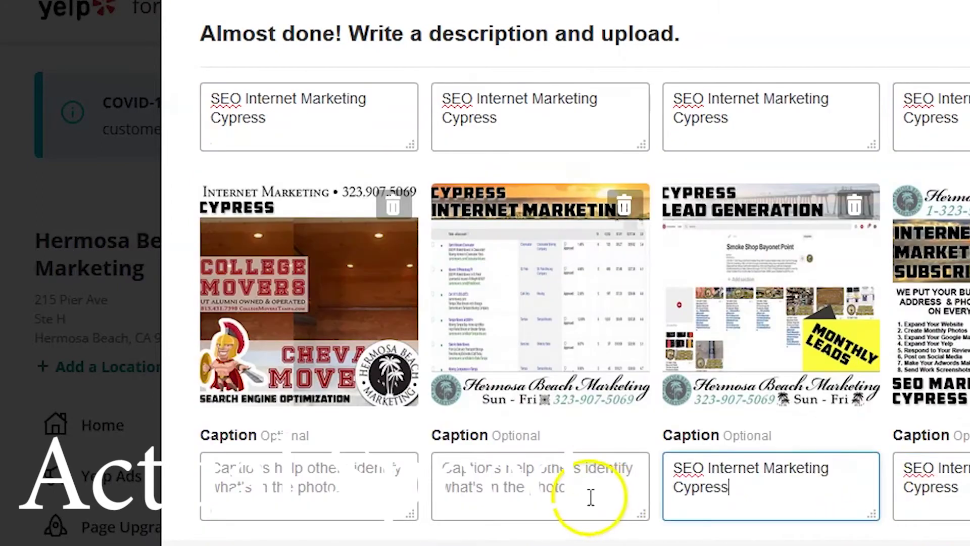
click(540, 485)
text(SEO Internet Marketing Cypress)
click(308, 485)
- Upload the eight captioned Cypress photos and bring desc.txt to the front
key(Return)
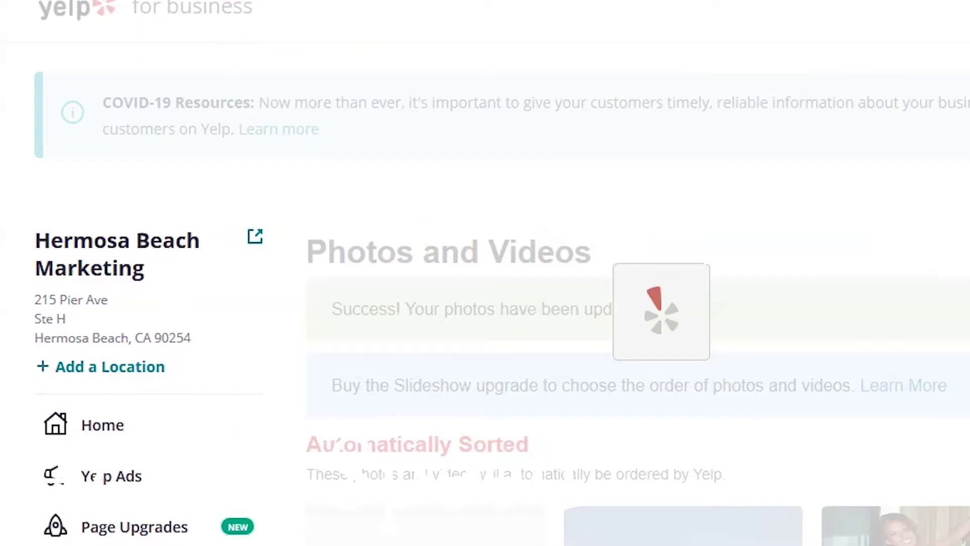
key(alt+Tab)
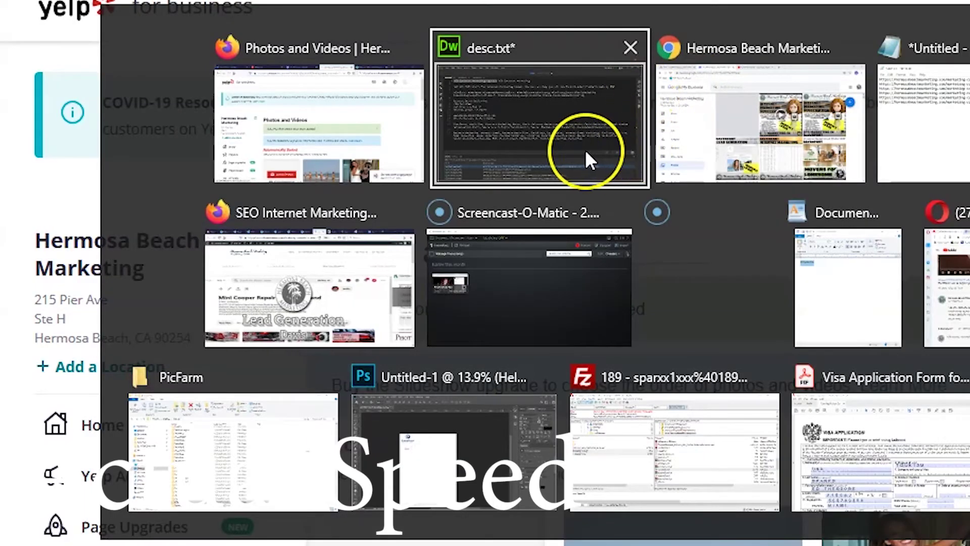
click(585, 149)
- Select all of desc.txt and bring up WordPress's Narragansett Pier RI menu item
key(ctrl+a)
key(alt+Tab)
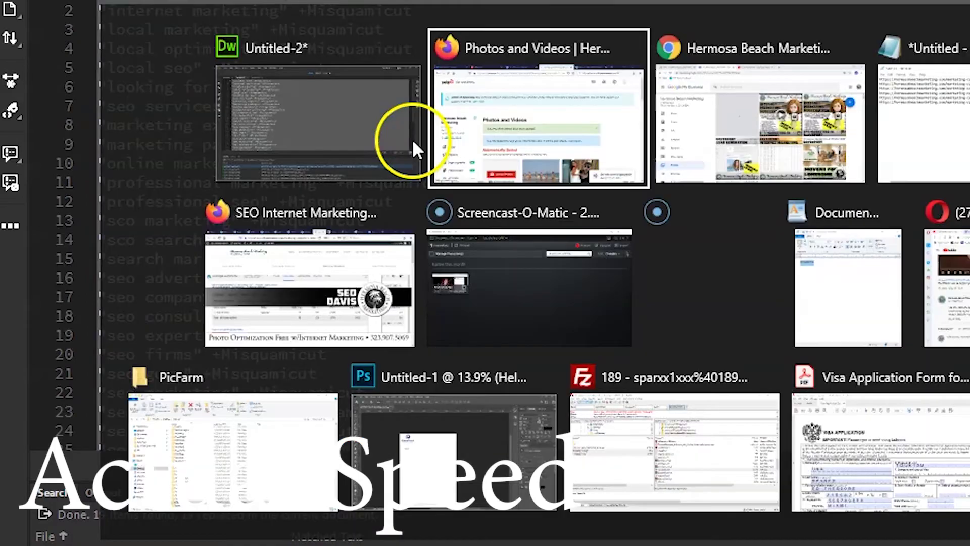
click(474, 160)
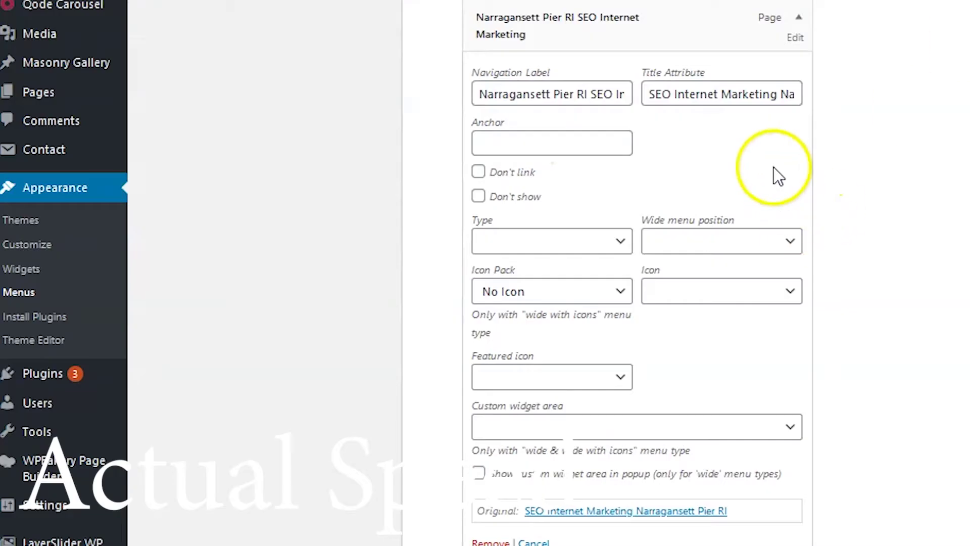
scroll(773, 167, up, 2)
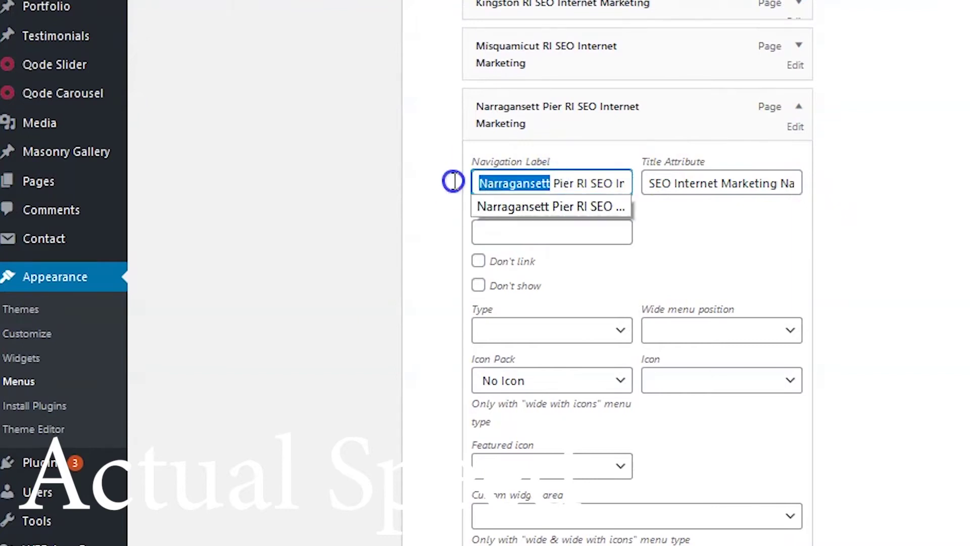
- Select Misquamicut in the WordPad document and return to the Dreamweaver keyword list
key(alt+Tab)
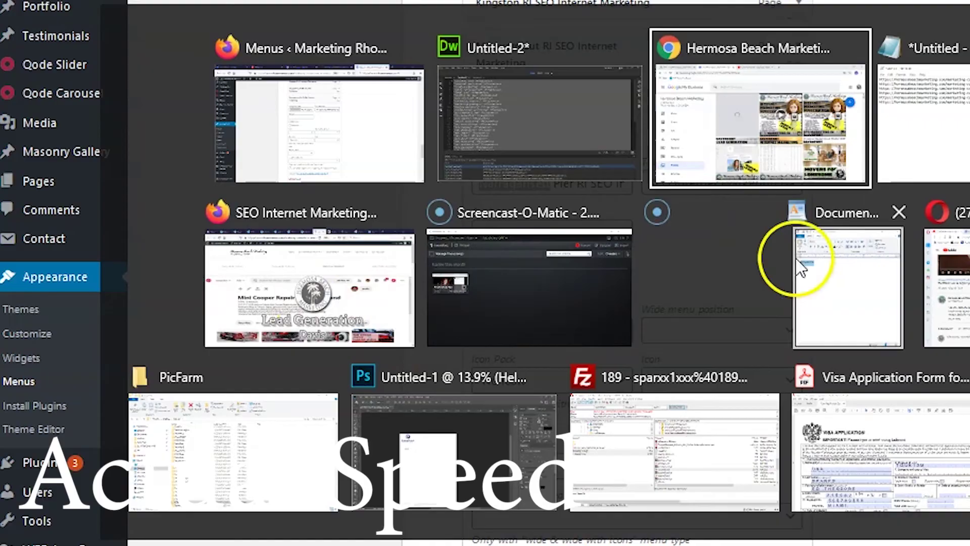
click(806, 294)
click(478, 203)
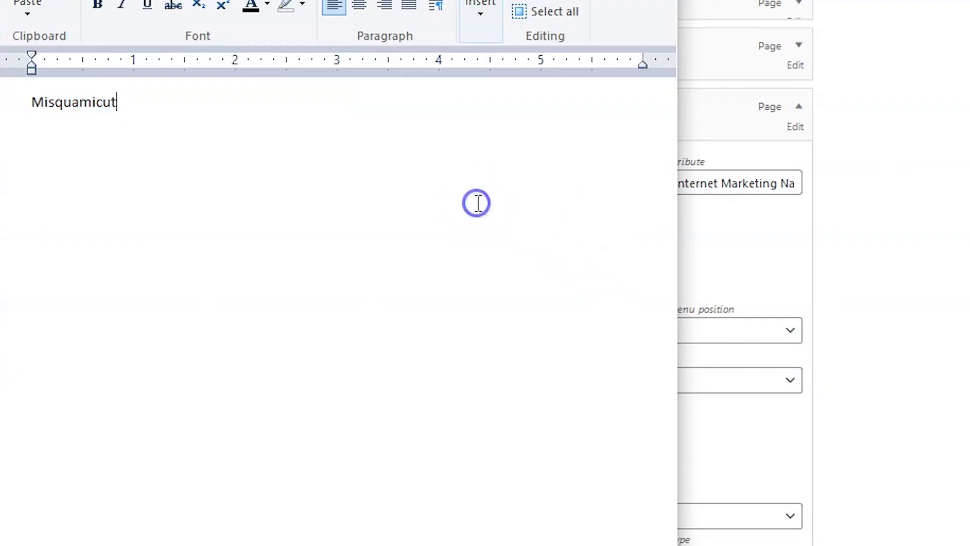
key(ctrl+a)
key(alt+Tab)
key(alt+Tab)
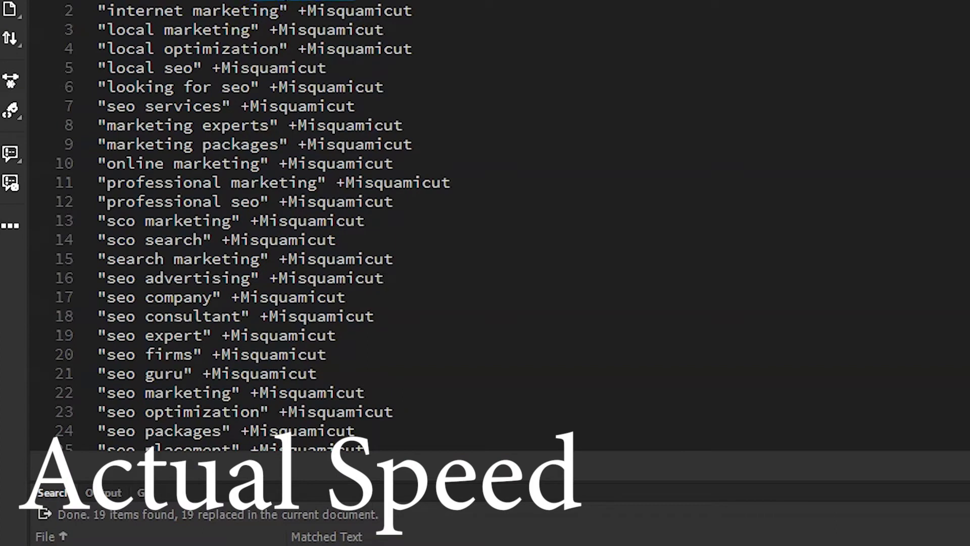
- Replace every Misquamicut with Narragansett in the Dreamweaver keyword list
key(ctrl+h)
click(467, 438)
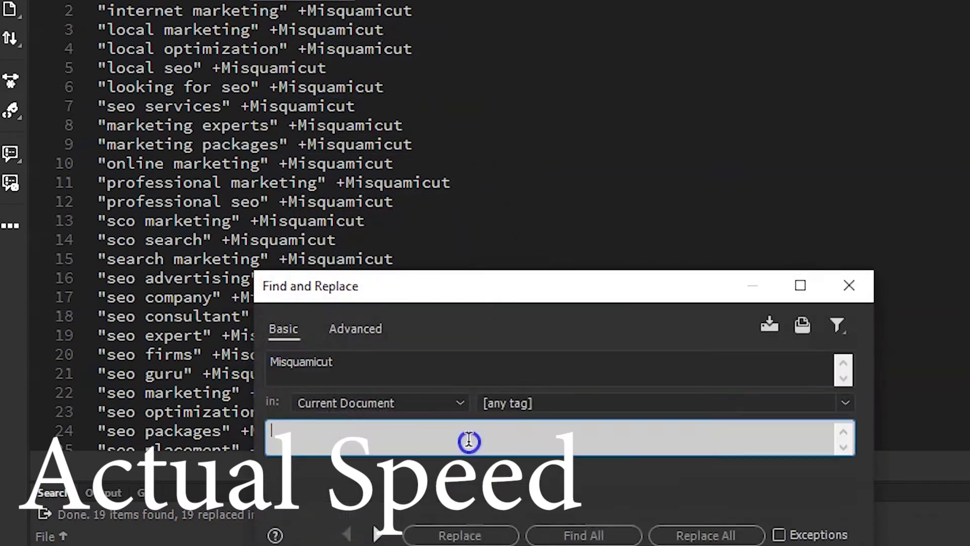
text(Narragansett)
click(705, 533)
scroll(601, 246, down, 10)
- Open the original Narragansett Pier RI page from the WordPress menus page
key(alt+Tab)
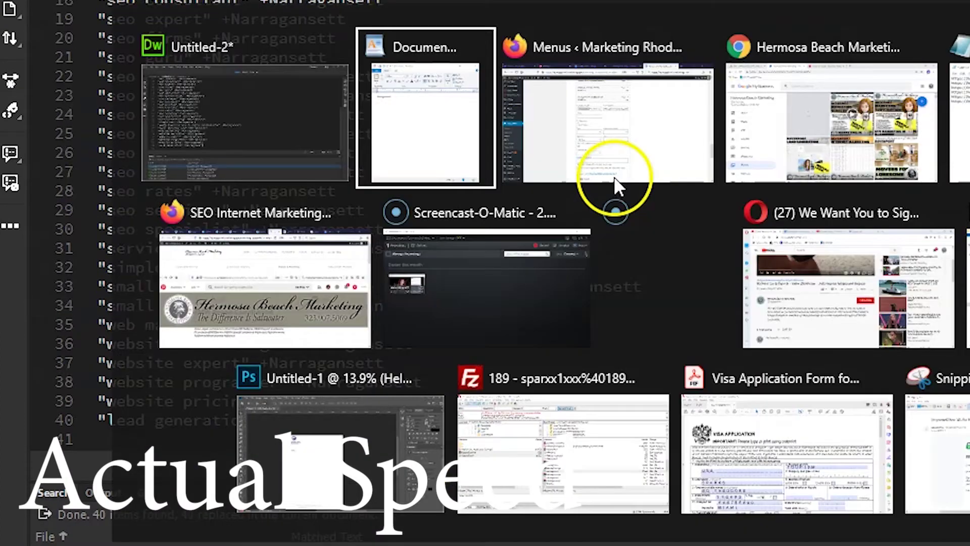
click(651, 183)
scroll(746, 373, down, 3)
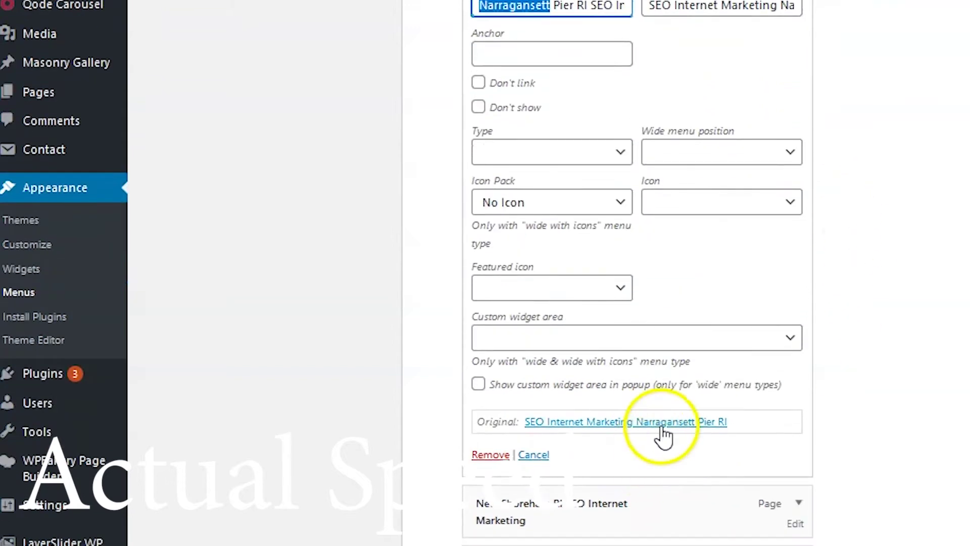
click(660, 432)
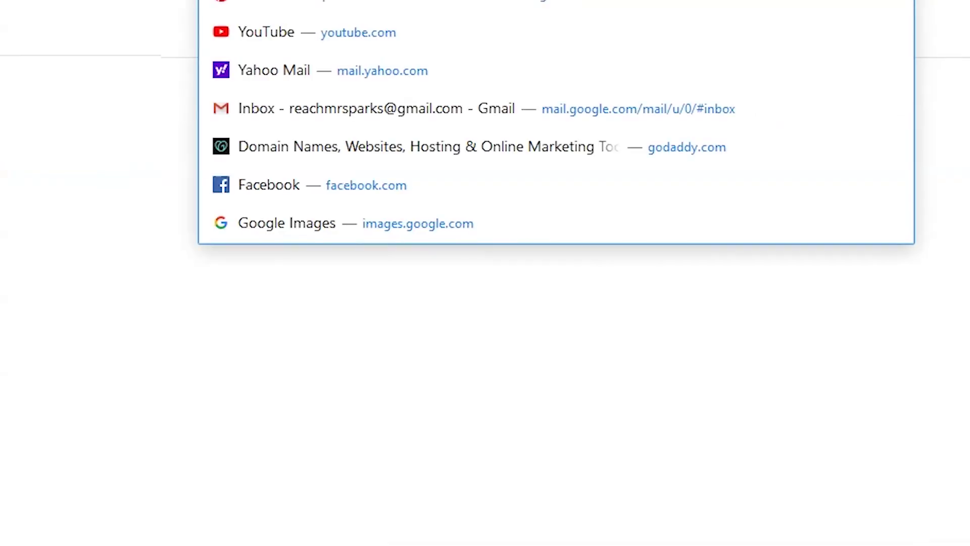
key(alt+Tab)
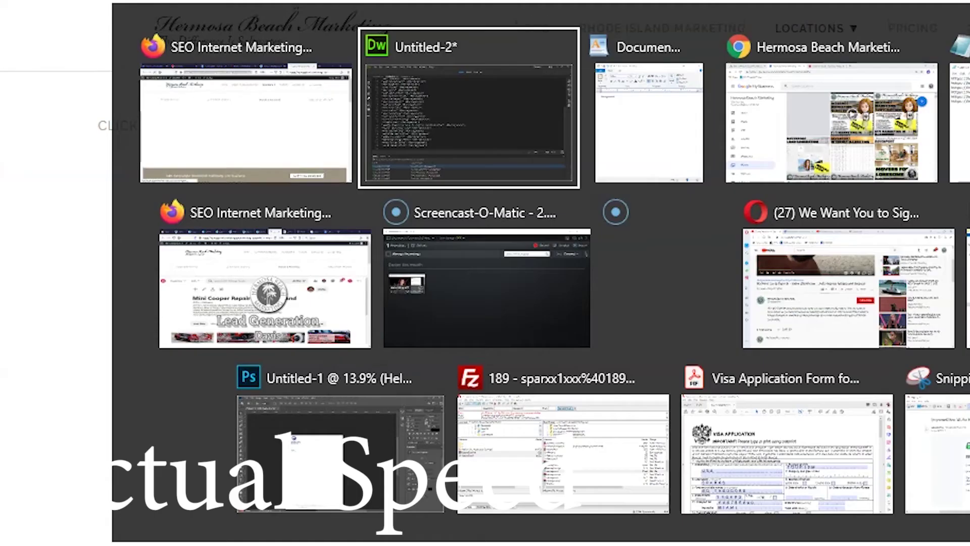
key(alt+Tab)
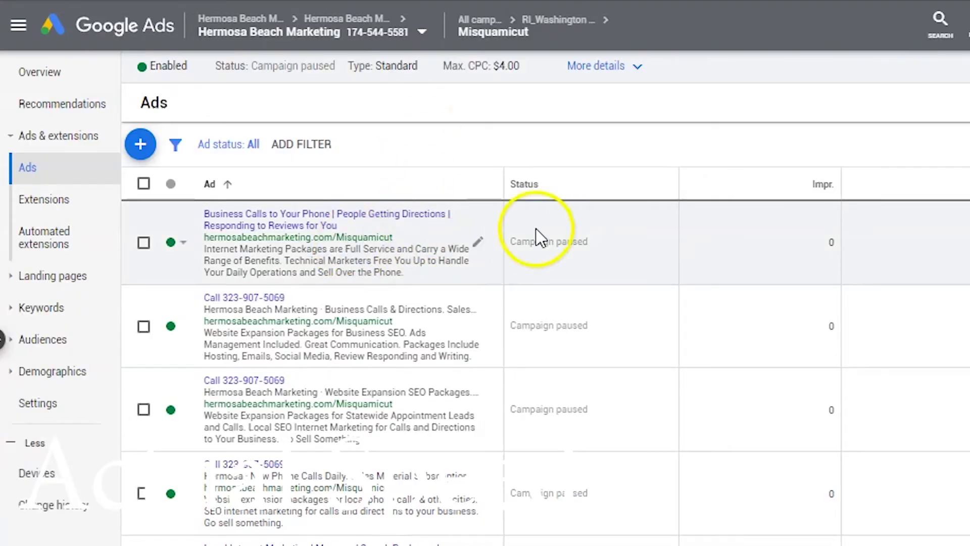
scroll(540, 237, down, 5)
scroll(486, 288, down, 3)
scroll(477, 333, up, 8)
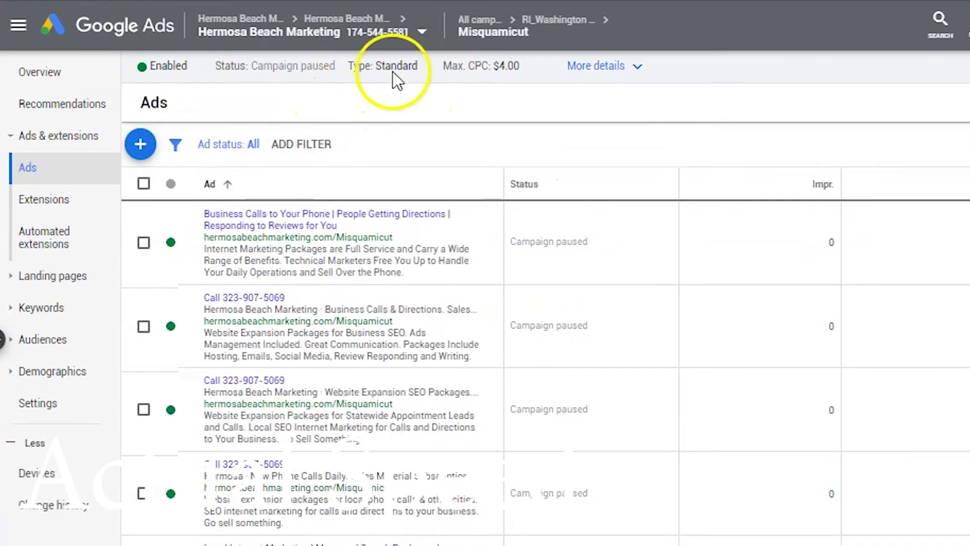
- Go to the RI_Washington County campaign's ad groups list, checking the Word document
click(558, 19)
click(562, 75)
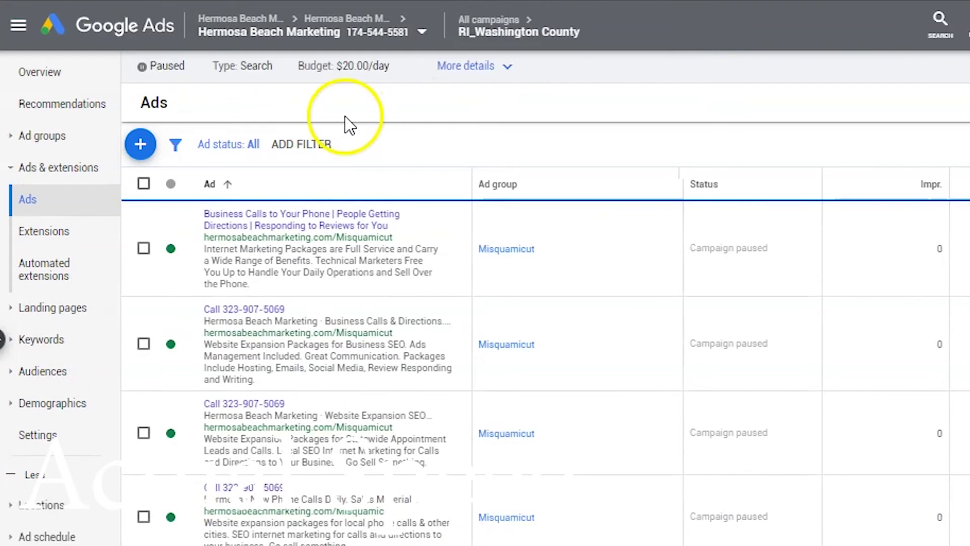
click(41, 135)
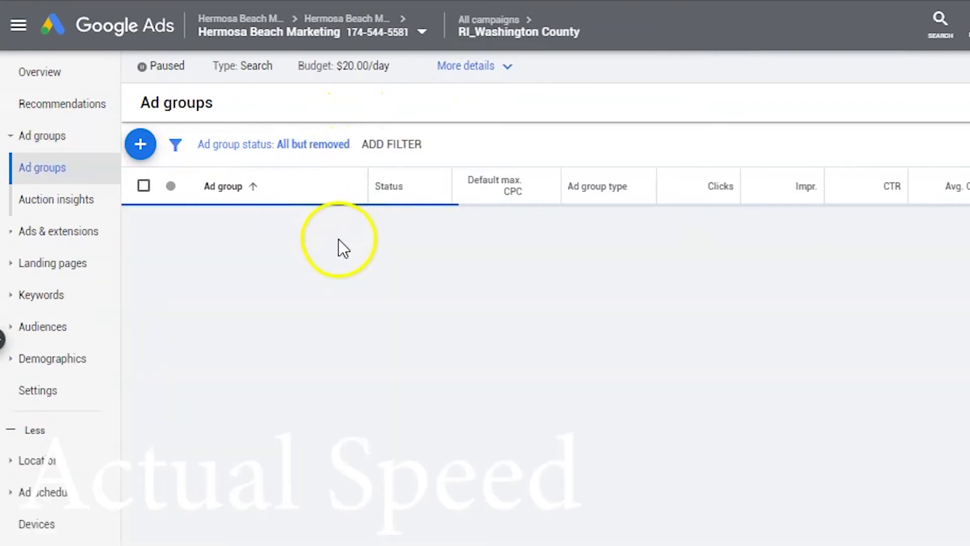
key(alt+Tab)
click(451, 266)
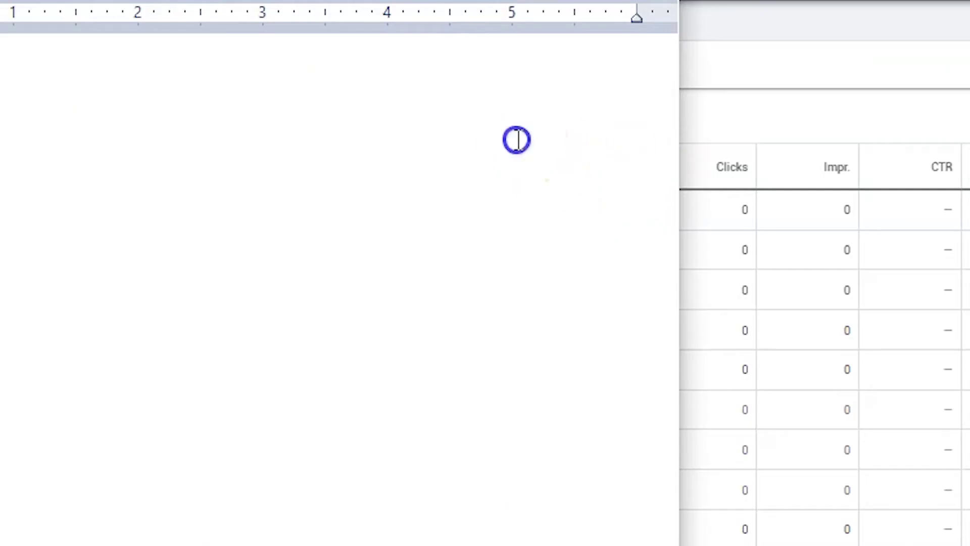
click(517, 139)
key(alt+Tab)
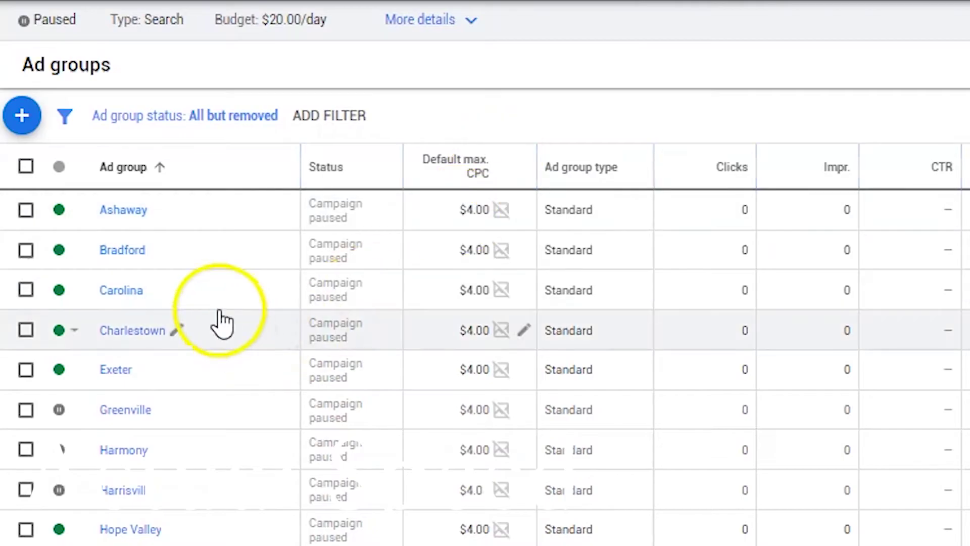
scroll(223, 321, down, 2)
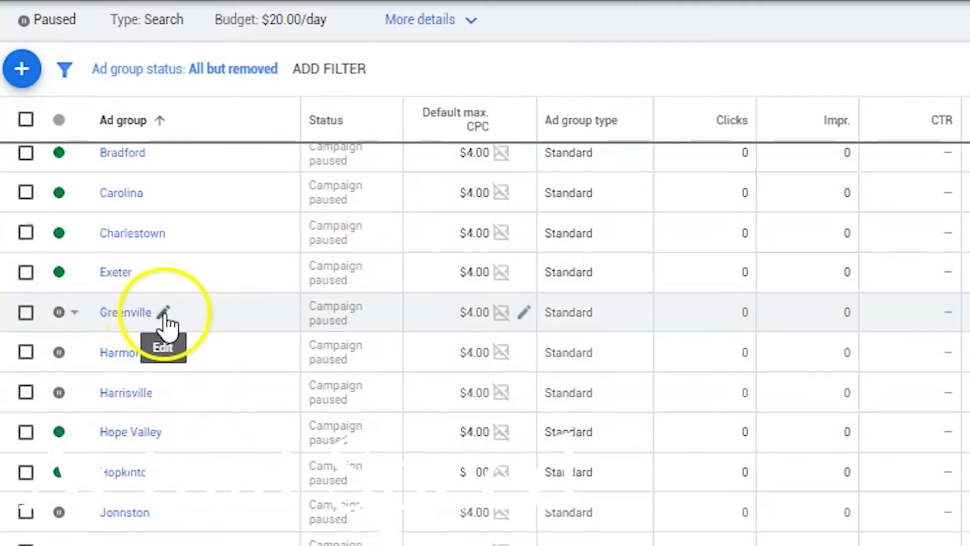
- Rename the Greenville ad group to Narragansett and set its status to Enabled
key(alt+Tab)
key(alt+Tab)
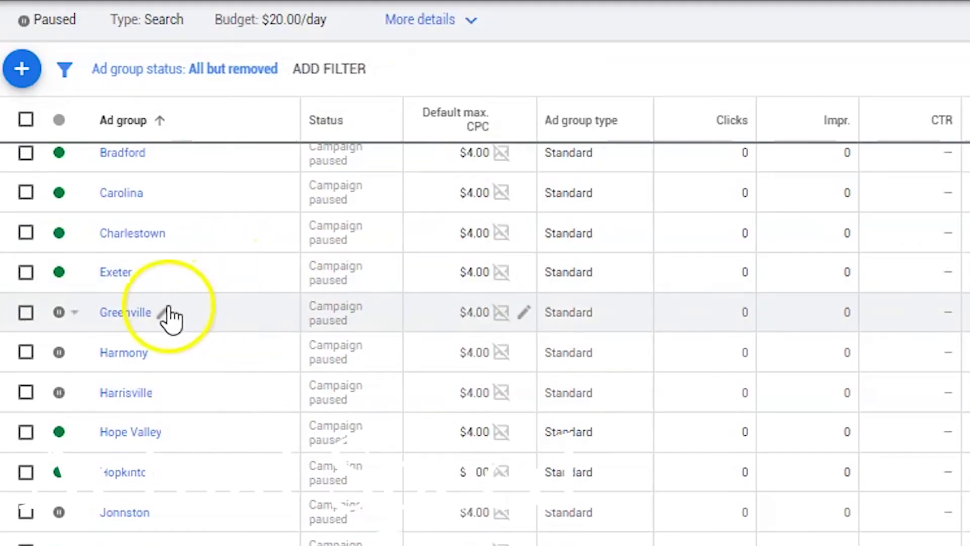
click(167, 314)
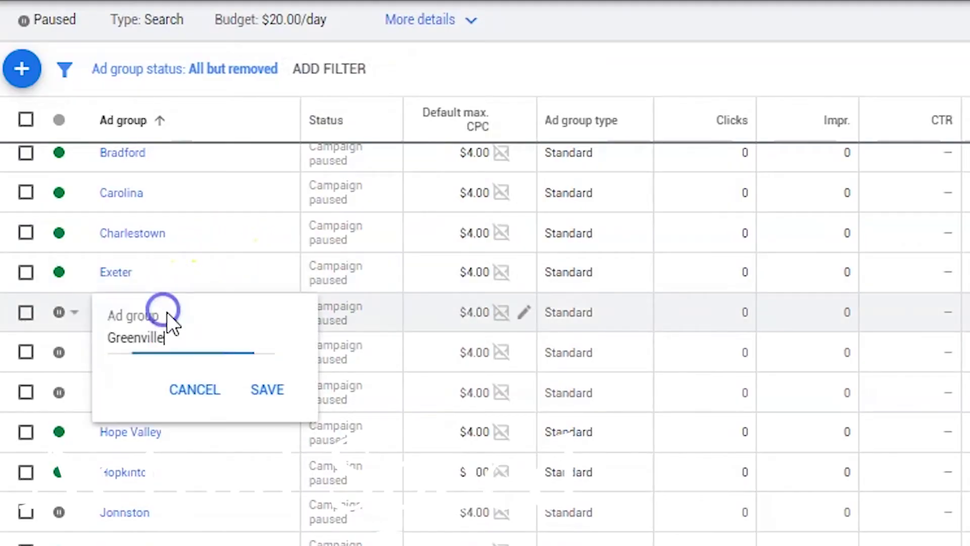
double_click(137, 338)
text(Narragansett)
click(266, 389)
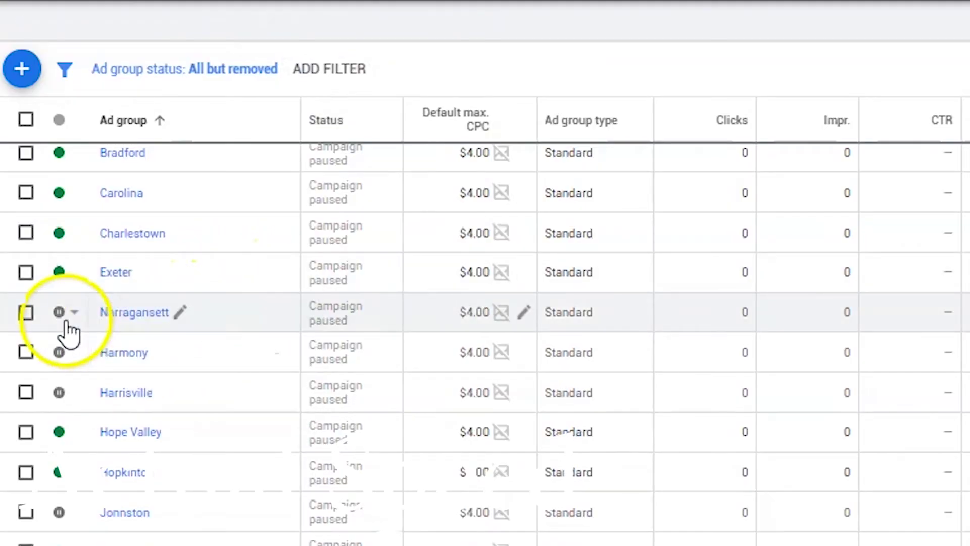
click(67, 312)
click(97, 323)
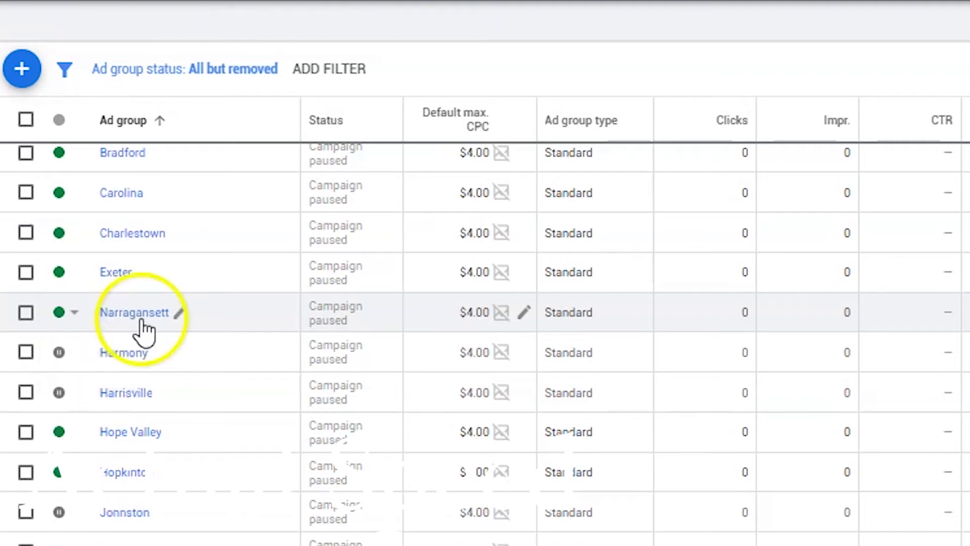
- Paste the whole +Narragansett keyword list from the text editor as the group's new keywords
click(134, 312)
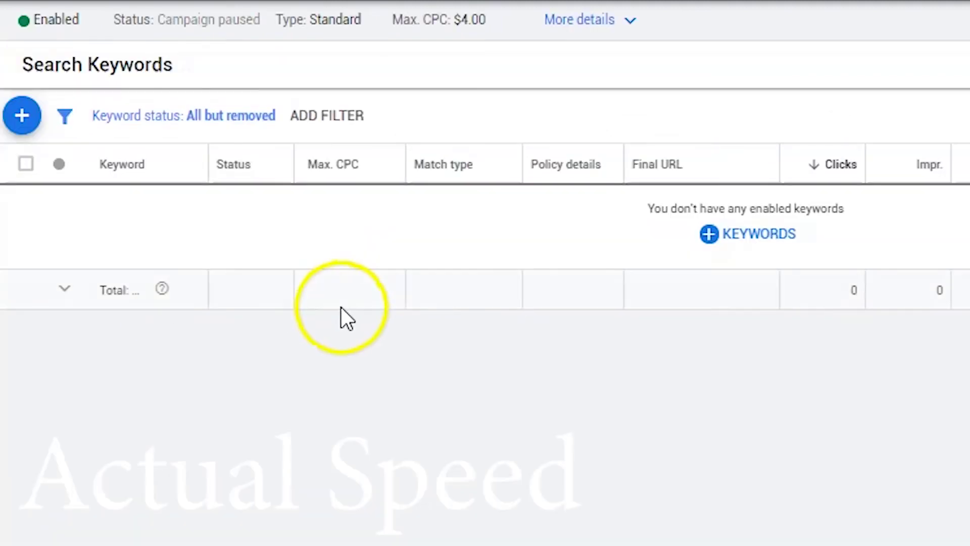
click(716, 244)
key(super+Tab)
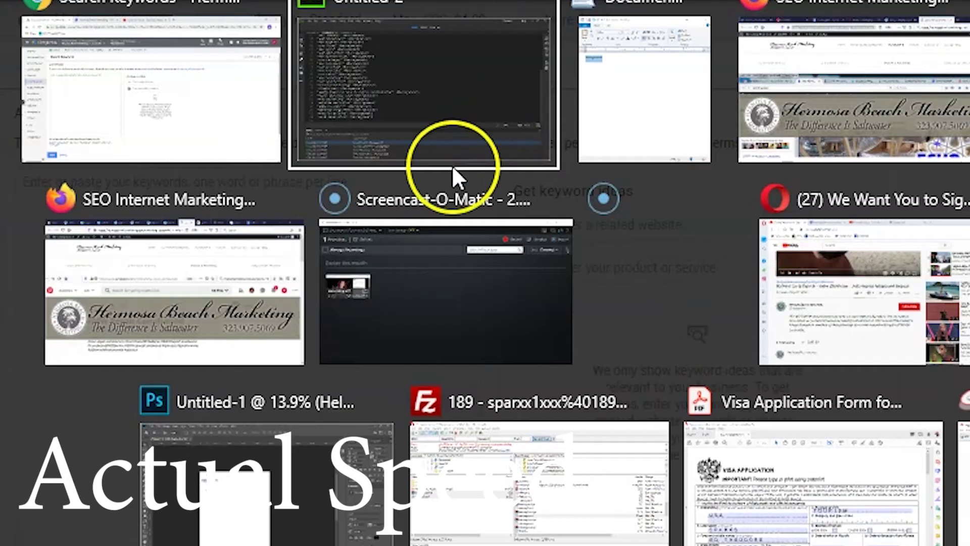
click(452, 165)
key(ctrl+a)
key(ctrl+c)
key(alt+Tab)
click(300, 362)
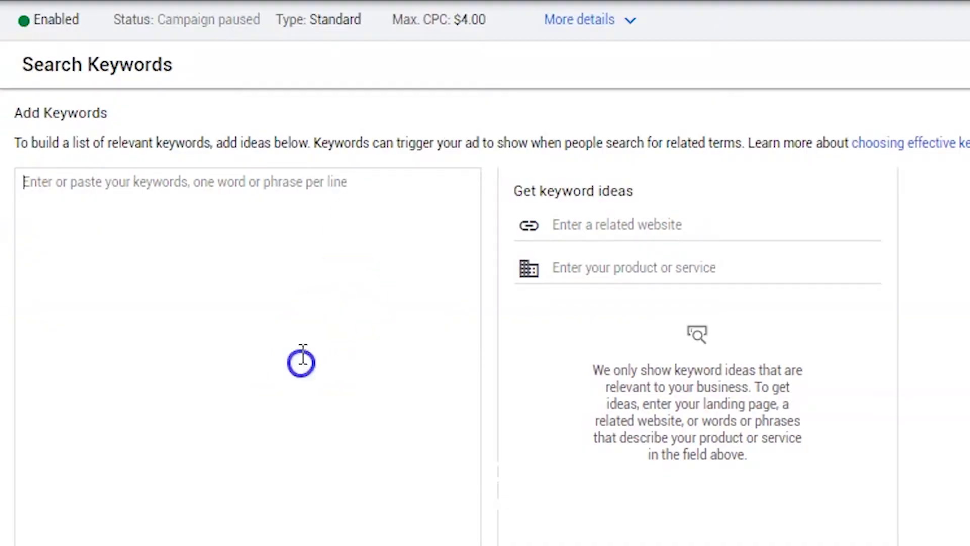
key(ctrl+v)
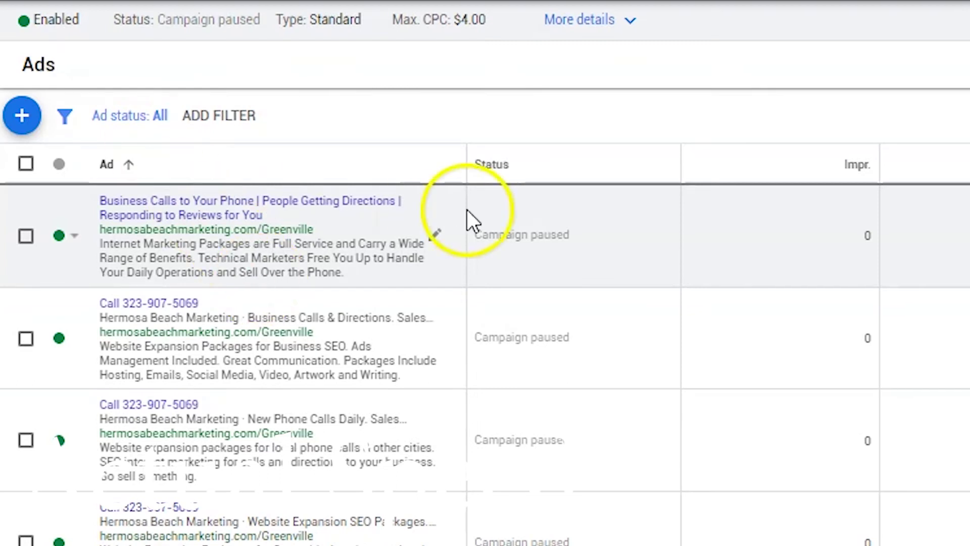
- Edit the first text ad, changing its Path 1 to Narragansett
click(438, 235)
click(524, 253)
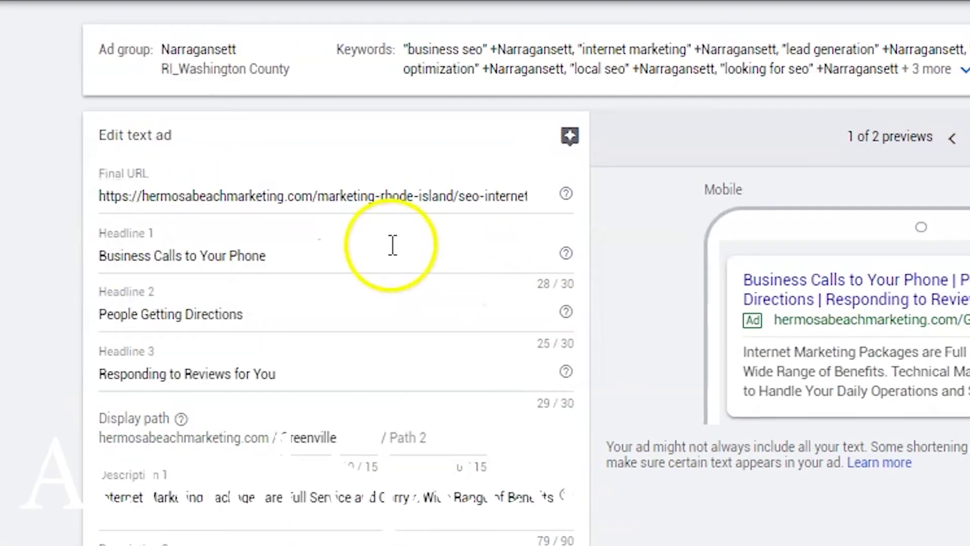
key(alt+Tab)
click(398, 228)
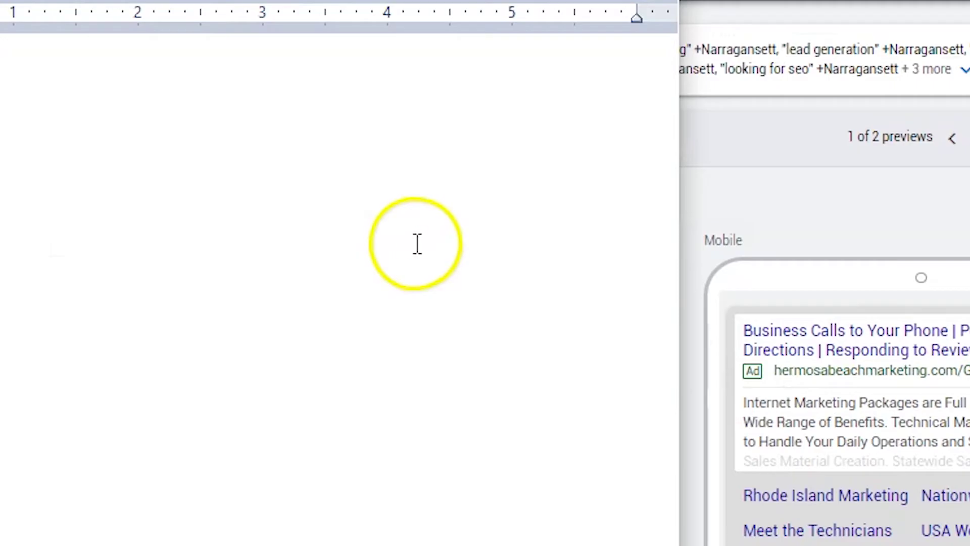
key(alt+Tab)
click(328, 437)
text(Narragansett)
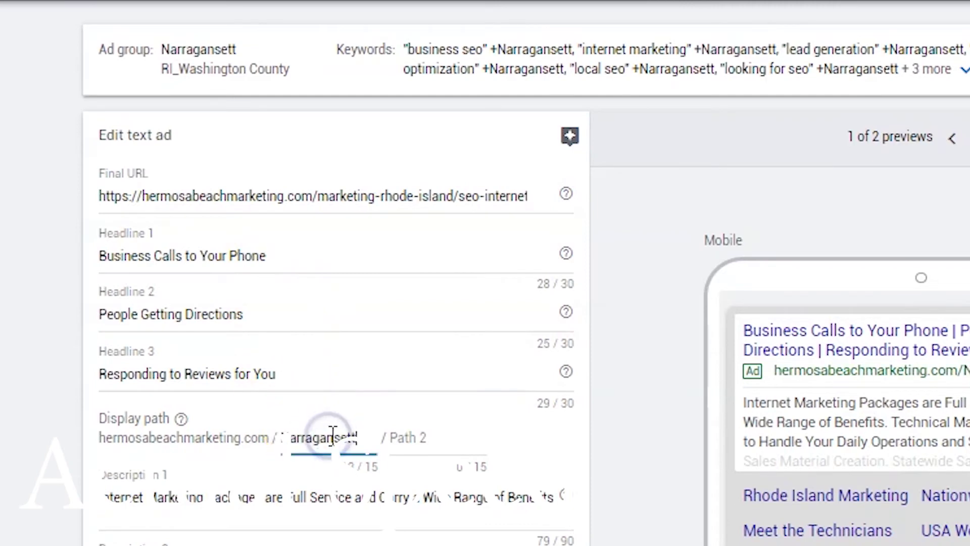
- Replace the first ad's final URL with the Narragansett Pier page address, then open the call ad
key(alt+Tab)
click(521, 251)
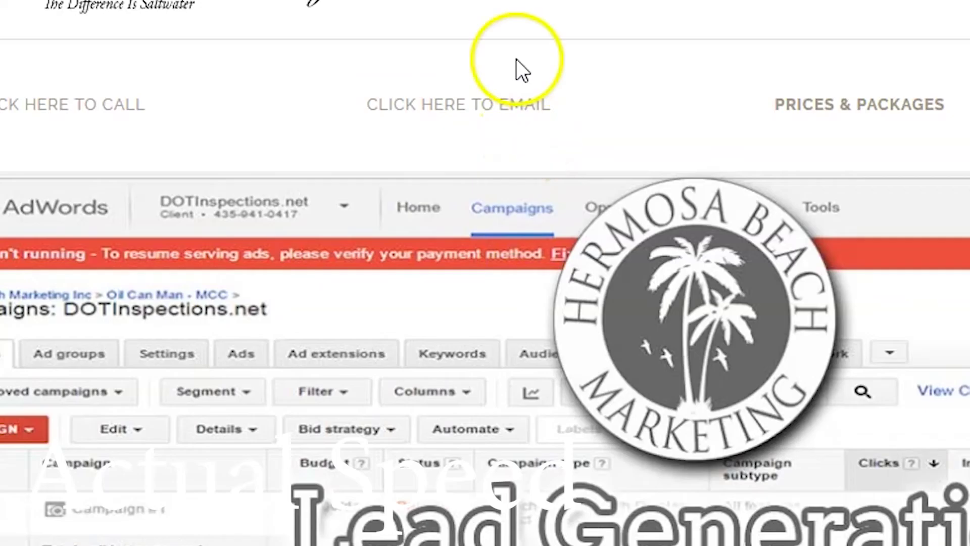
key(alt+Tab)
triple_click(310, 196)
key(ctrl+v)
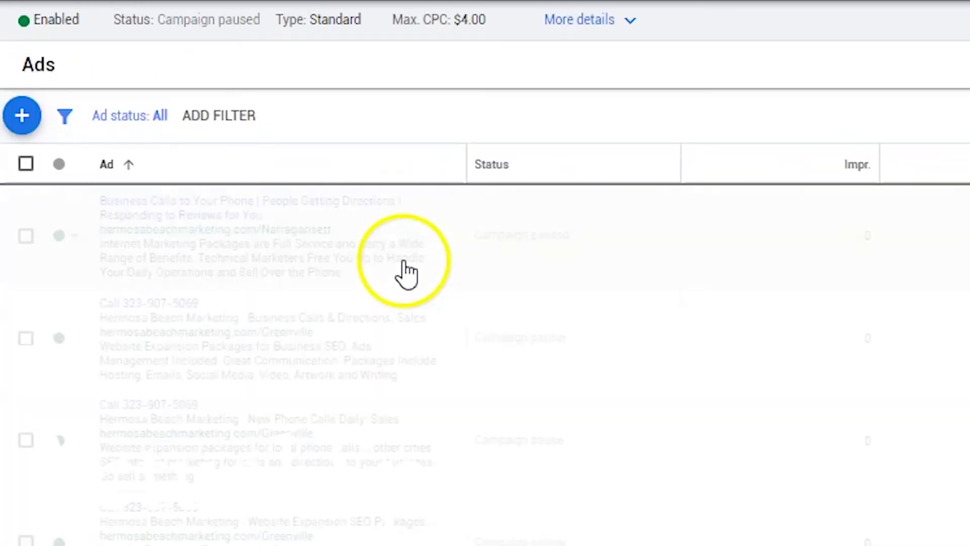
click(453, 338)
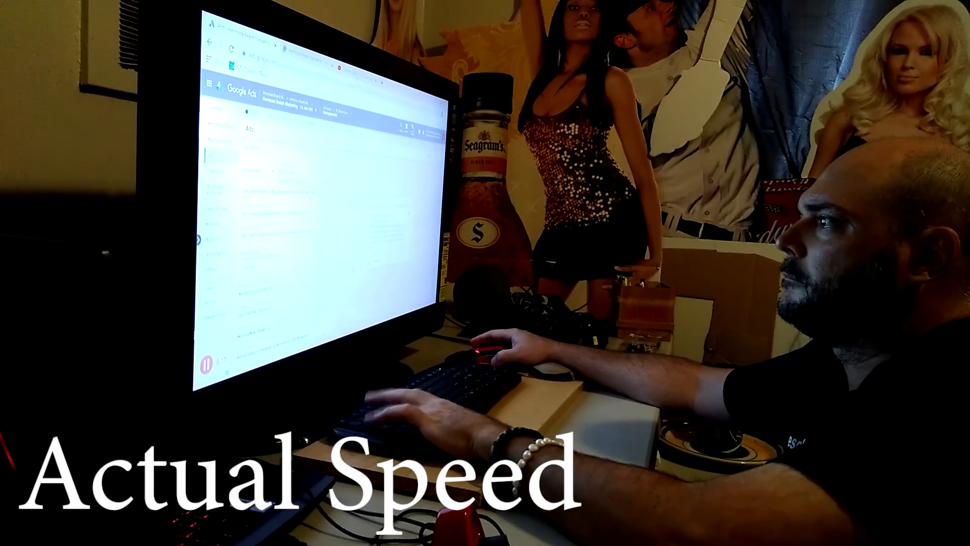
- Bring ad details in from other windows into the call ad and return to Google Ads
key(alt+Tab)
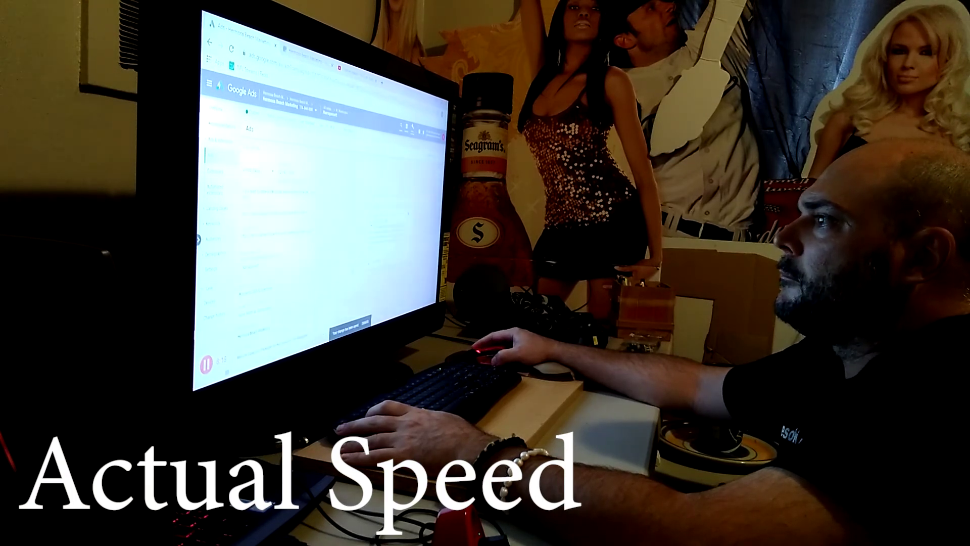
key(alt+Tab)
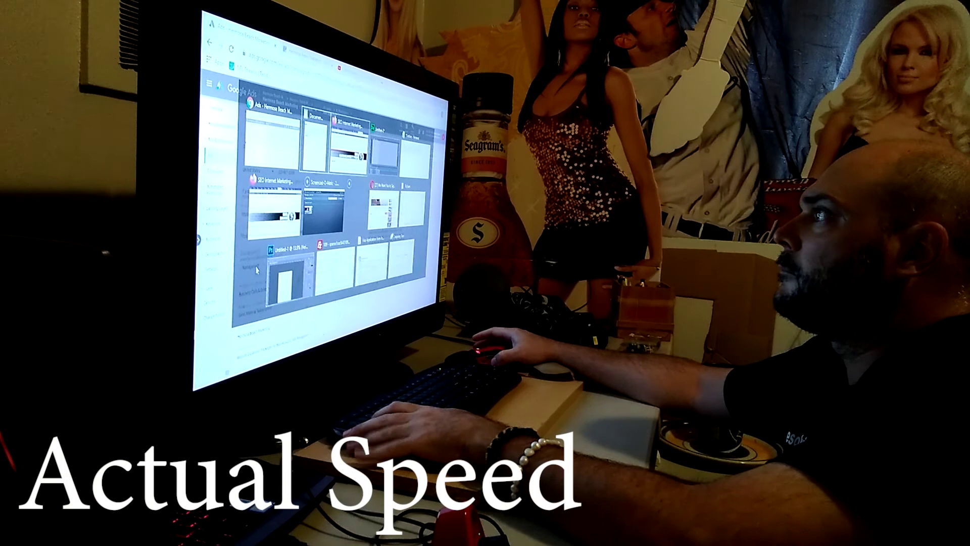
key(alt+Tab)
key(alt+Tab)
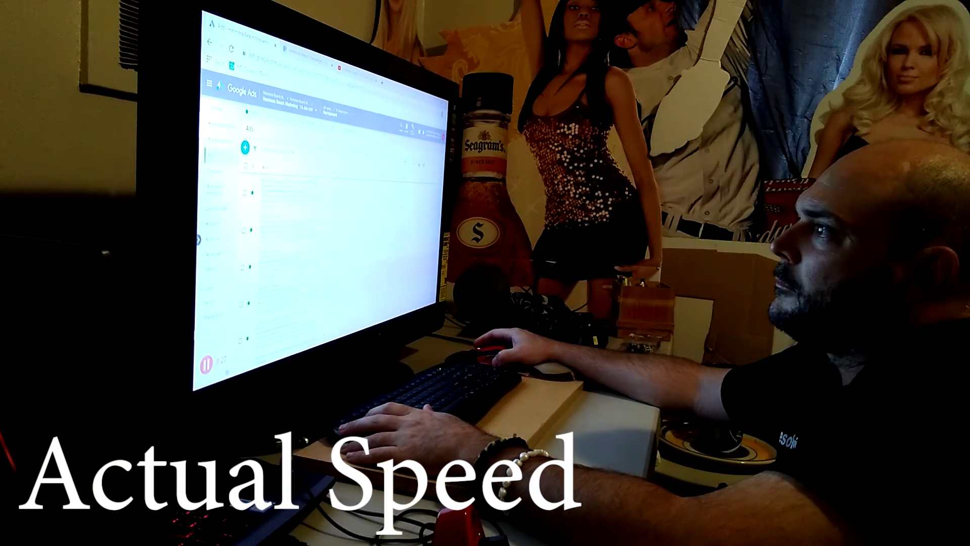
- Open the responsive search ad and bring in ad text from the WordPad document
key(alt+Tab)
key(alt+Tab)
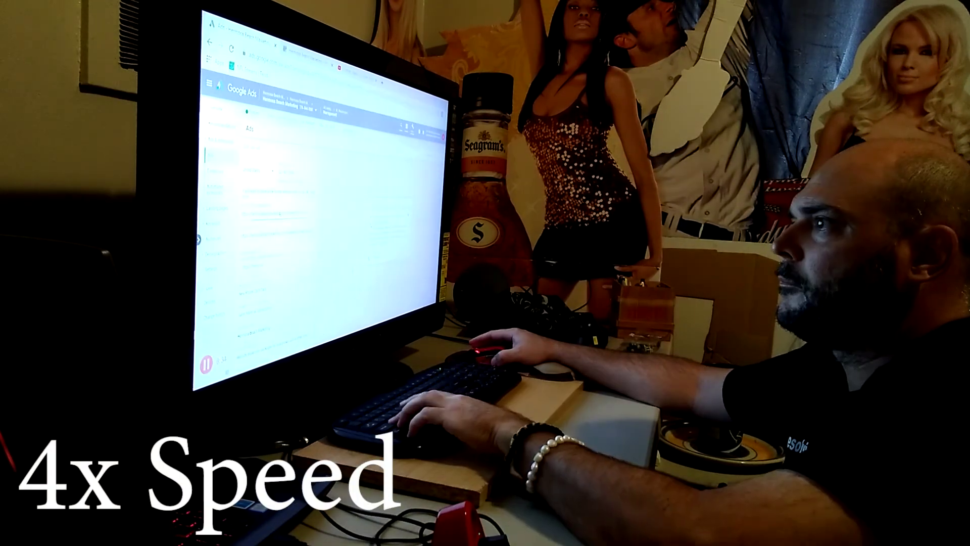
key(alt+Tab)
key(alt+Tab)
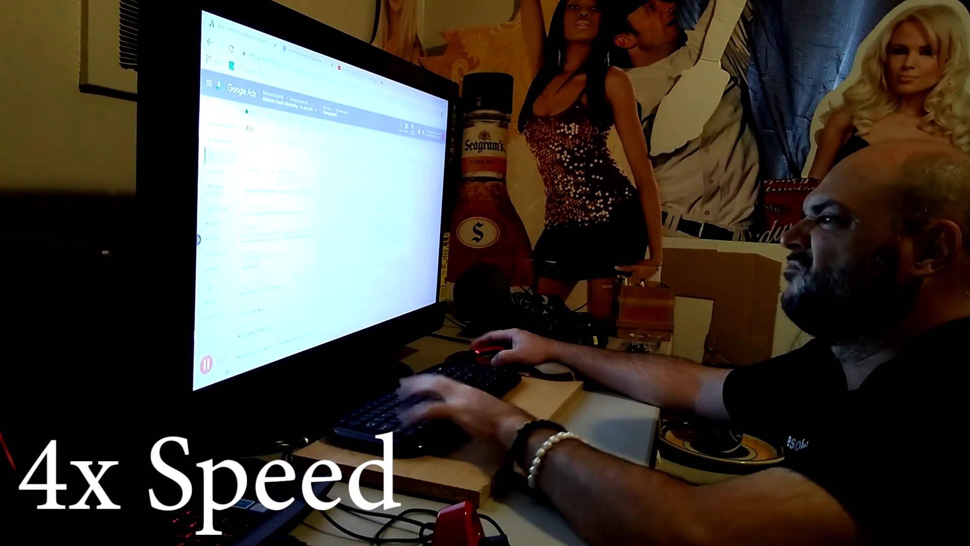
click(288, 163)
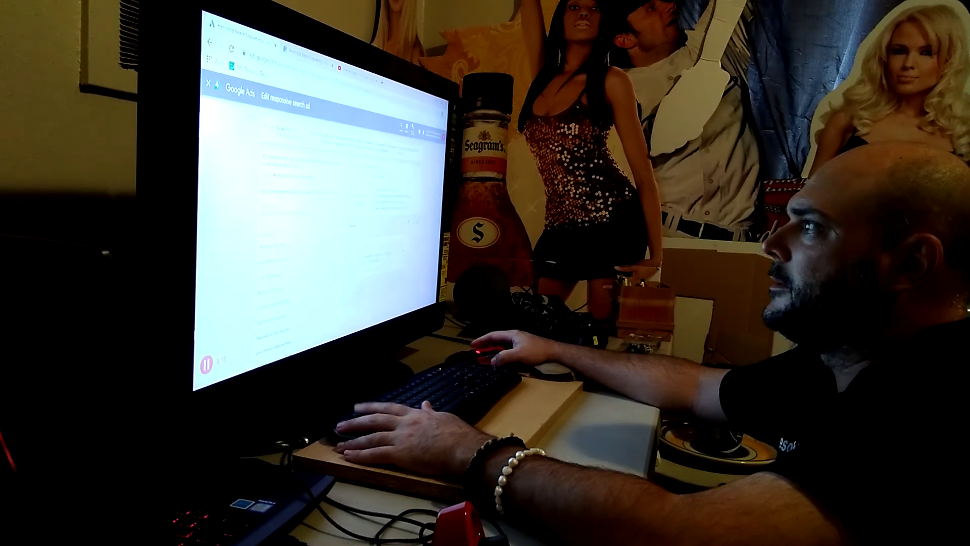
key(alt+Tab)
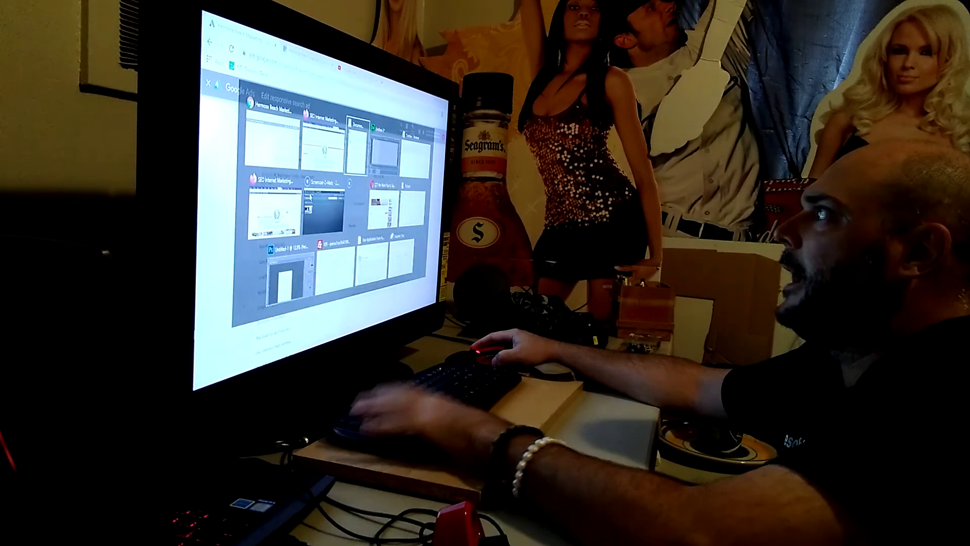
key(alt+Tab)
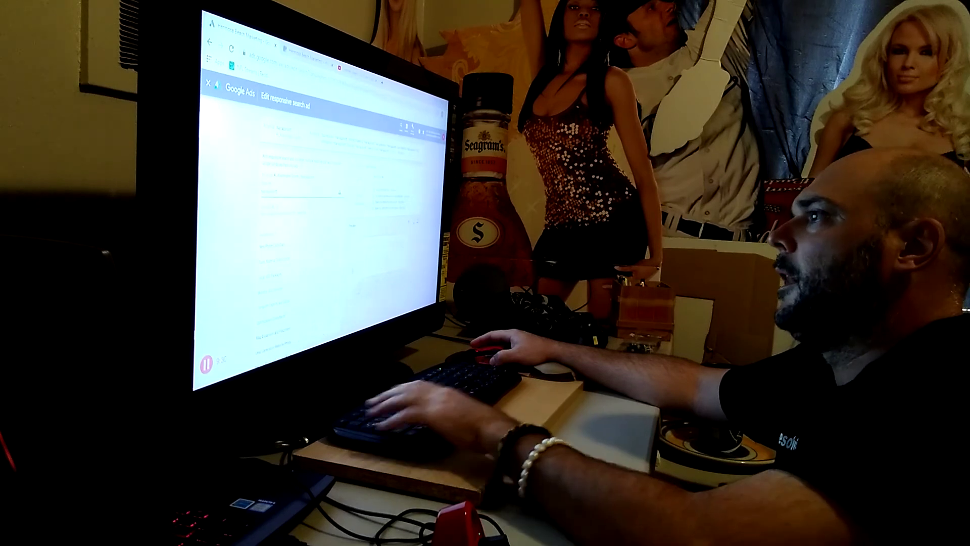
- Copy the remaining Narragansett ad copy into the text ad and save it
key(alt+Tab)
key(alt+Tab)
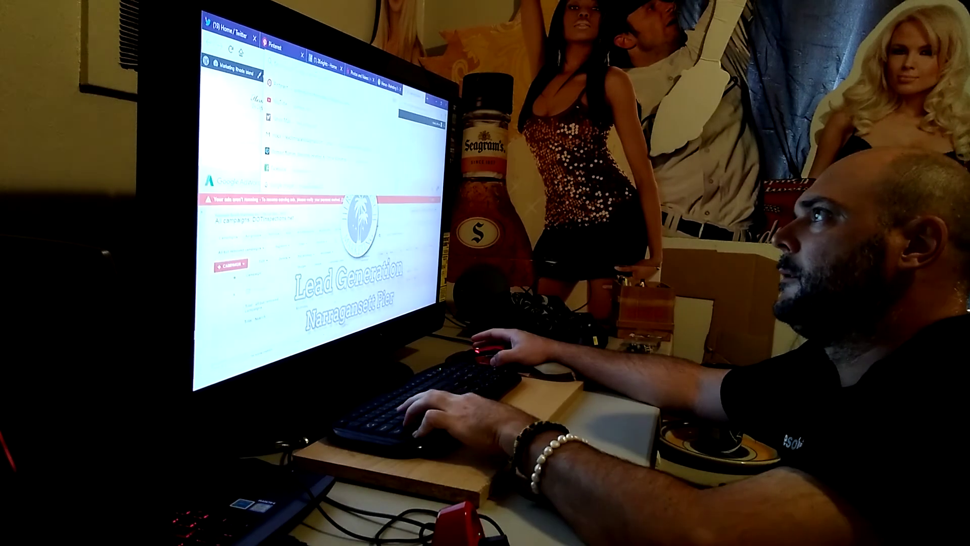
key(alt+Tab)
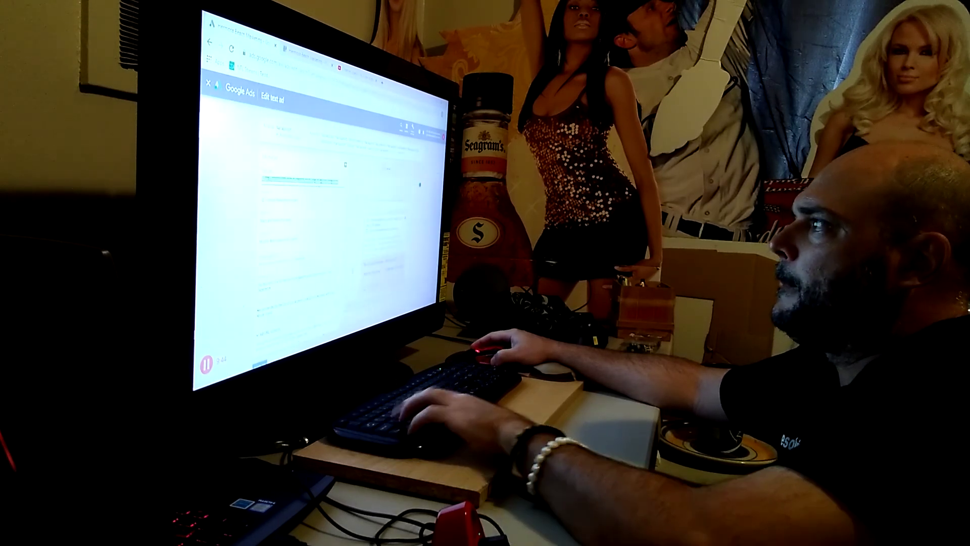
key(alt+Tab)
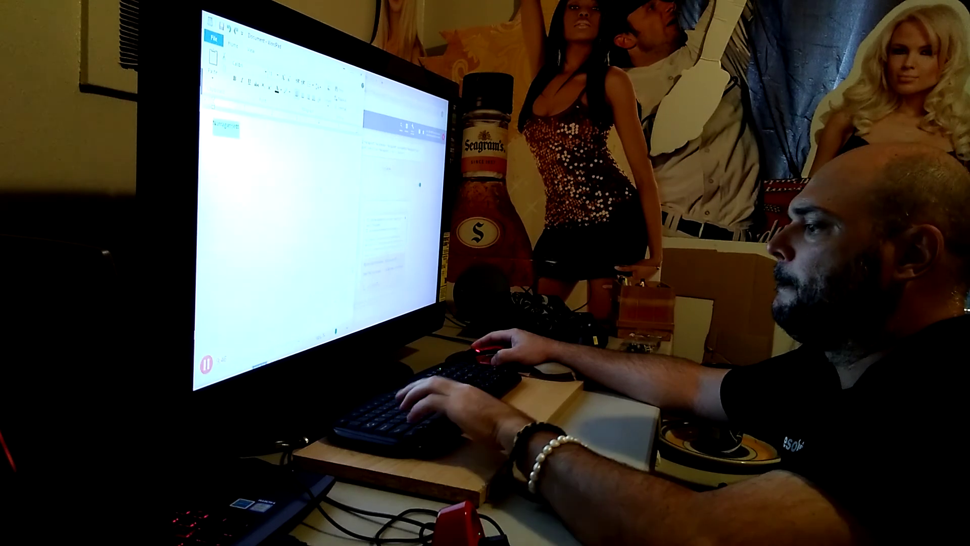
key(alt+Tab)
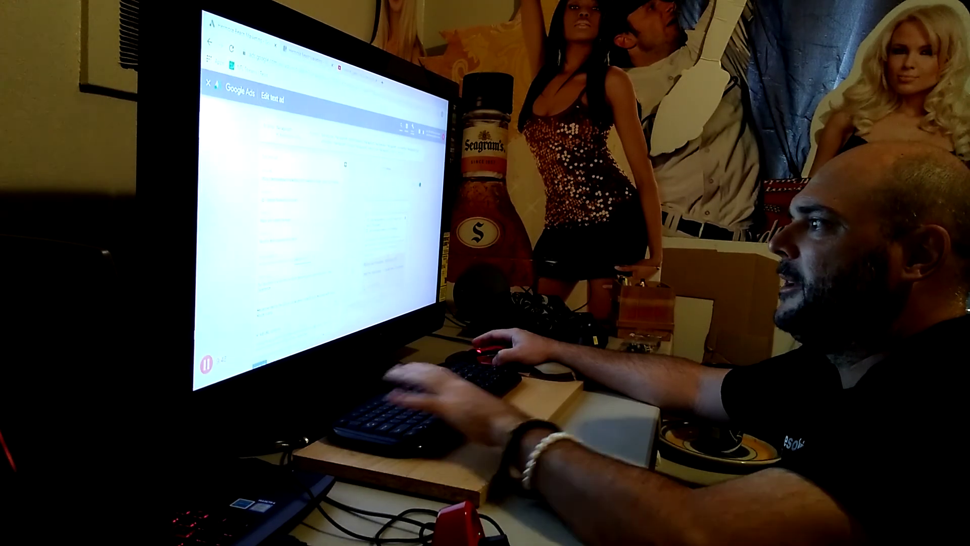
click(260, 337)
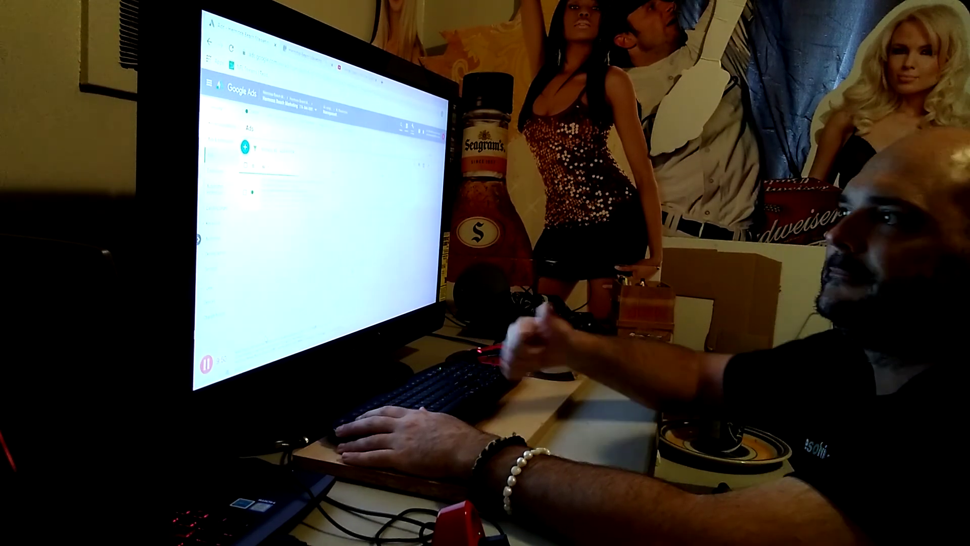